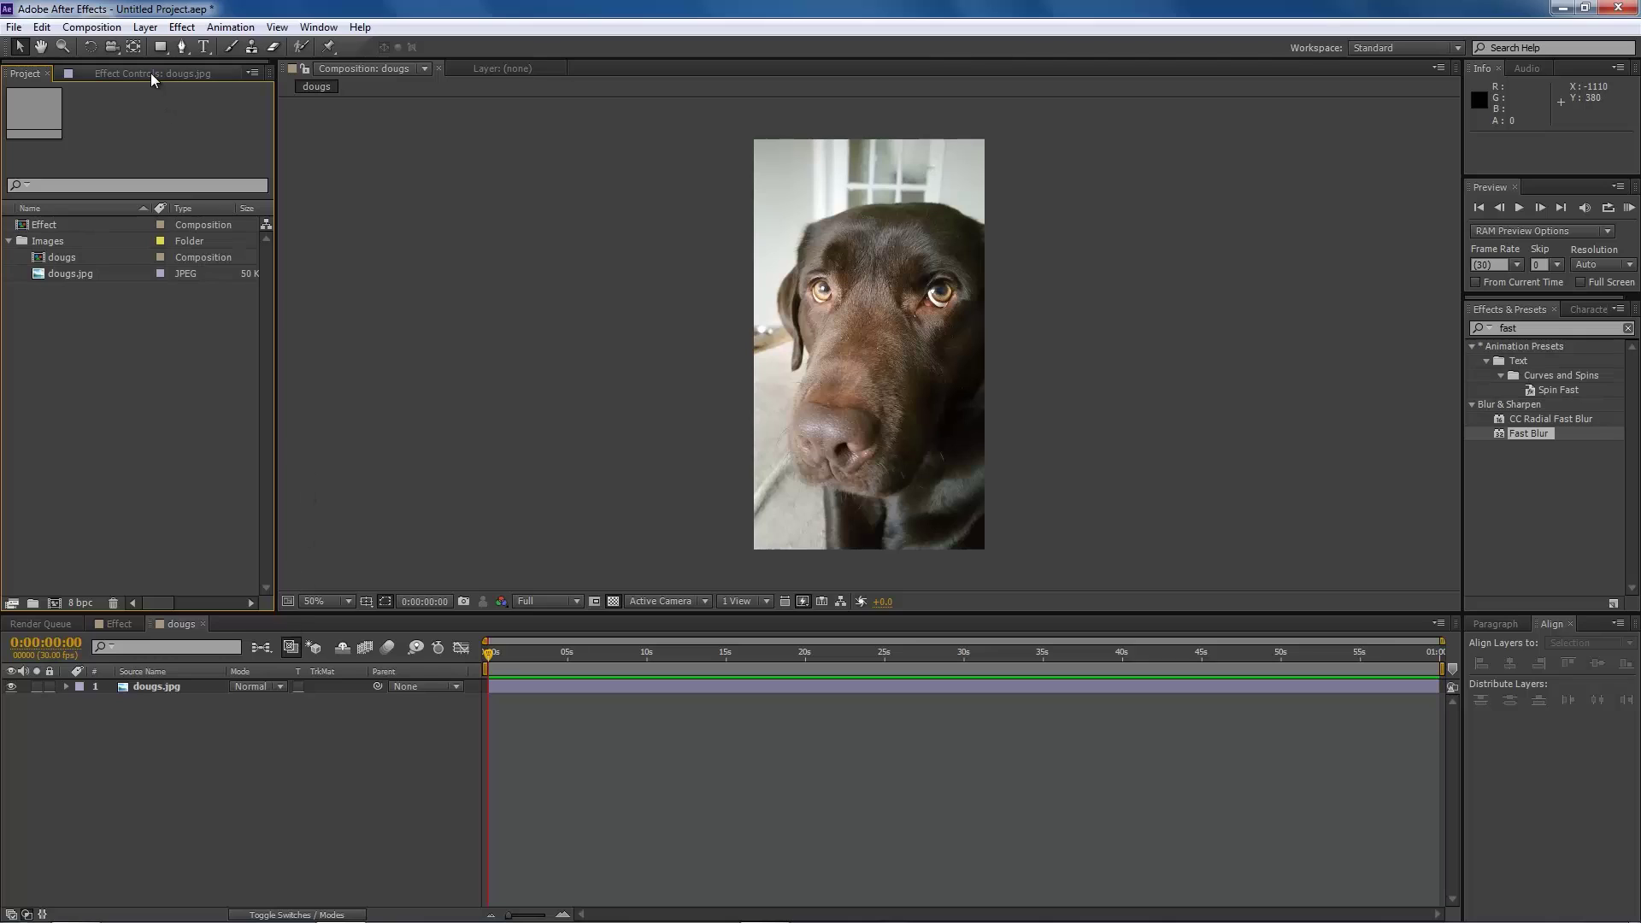
Check the Effect menu with and without the dog layer selected, then clear the 'fast' effect search
click(178, 29)
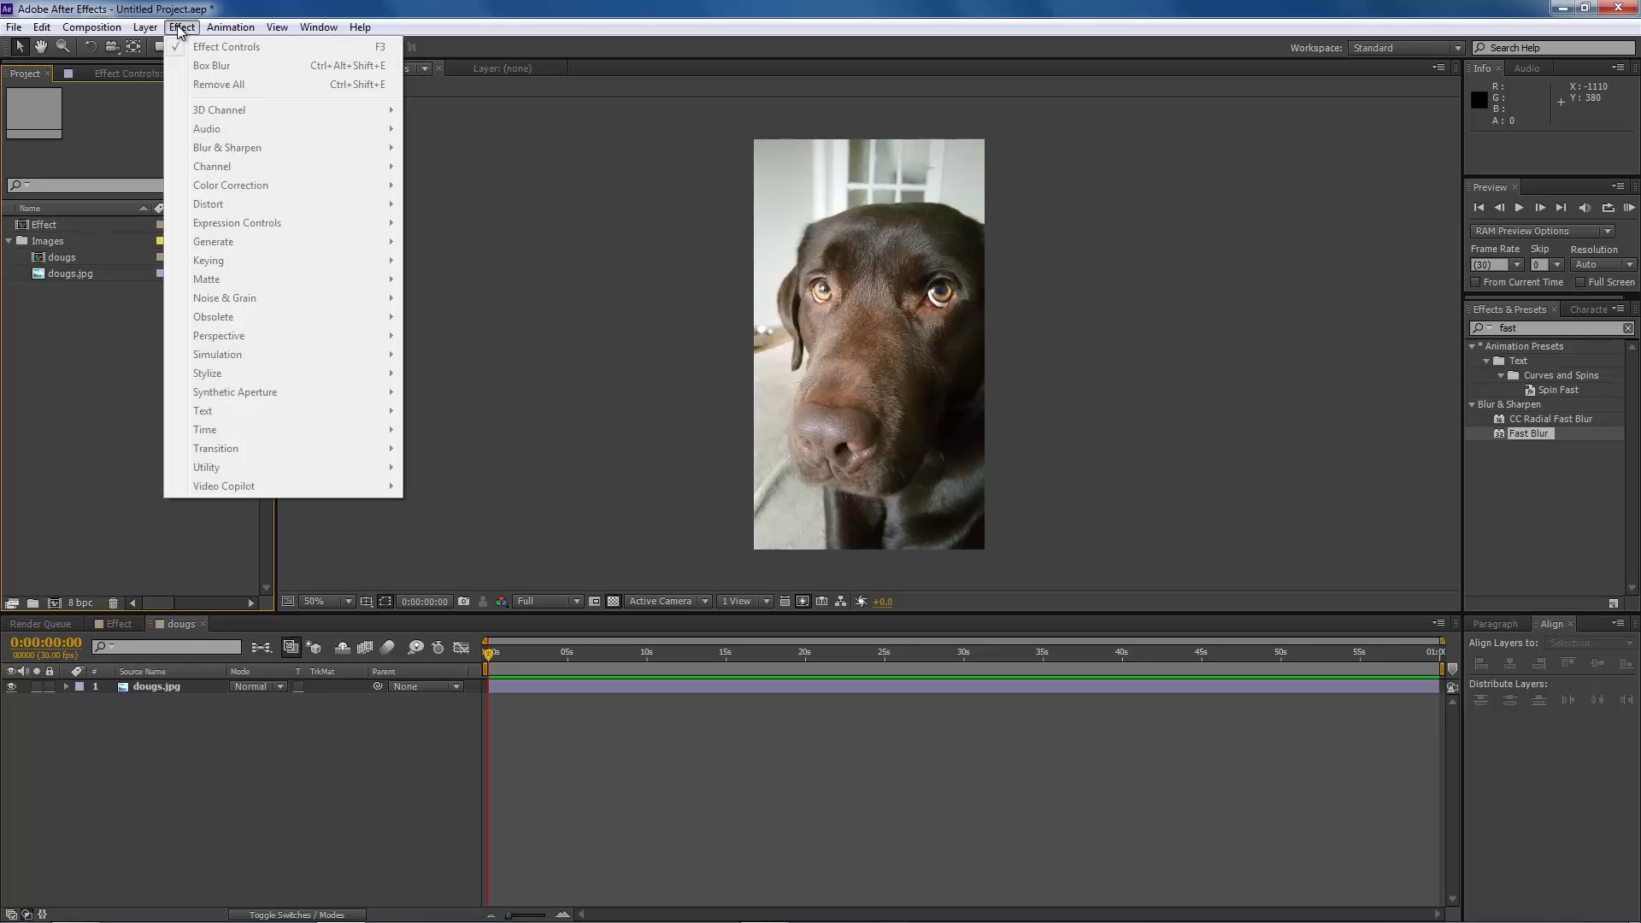
click(154, 687)
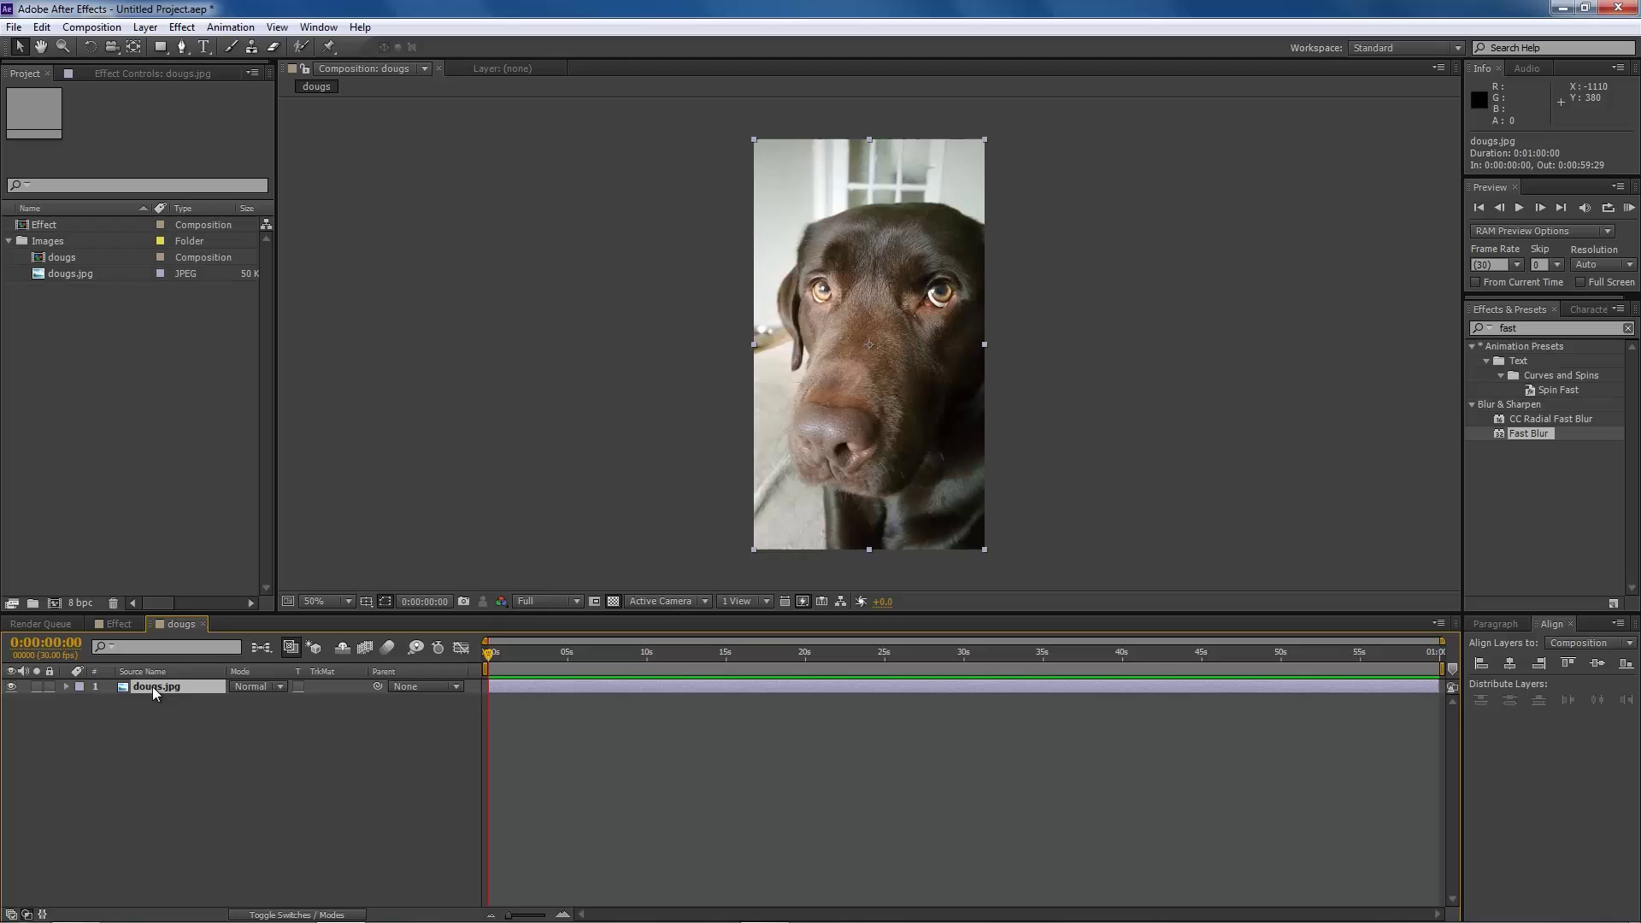
click(181, 29)
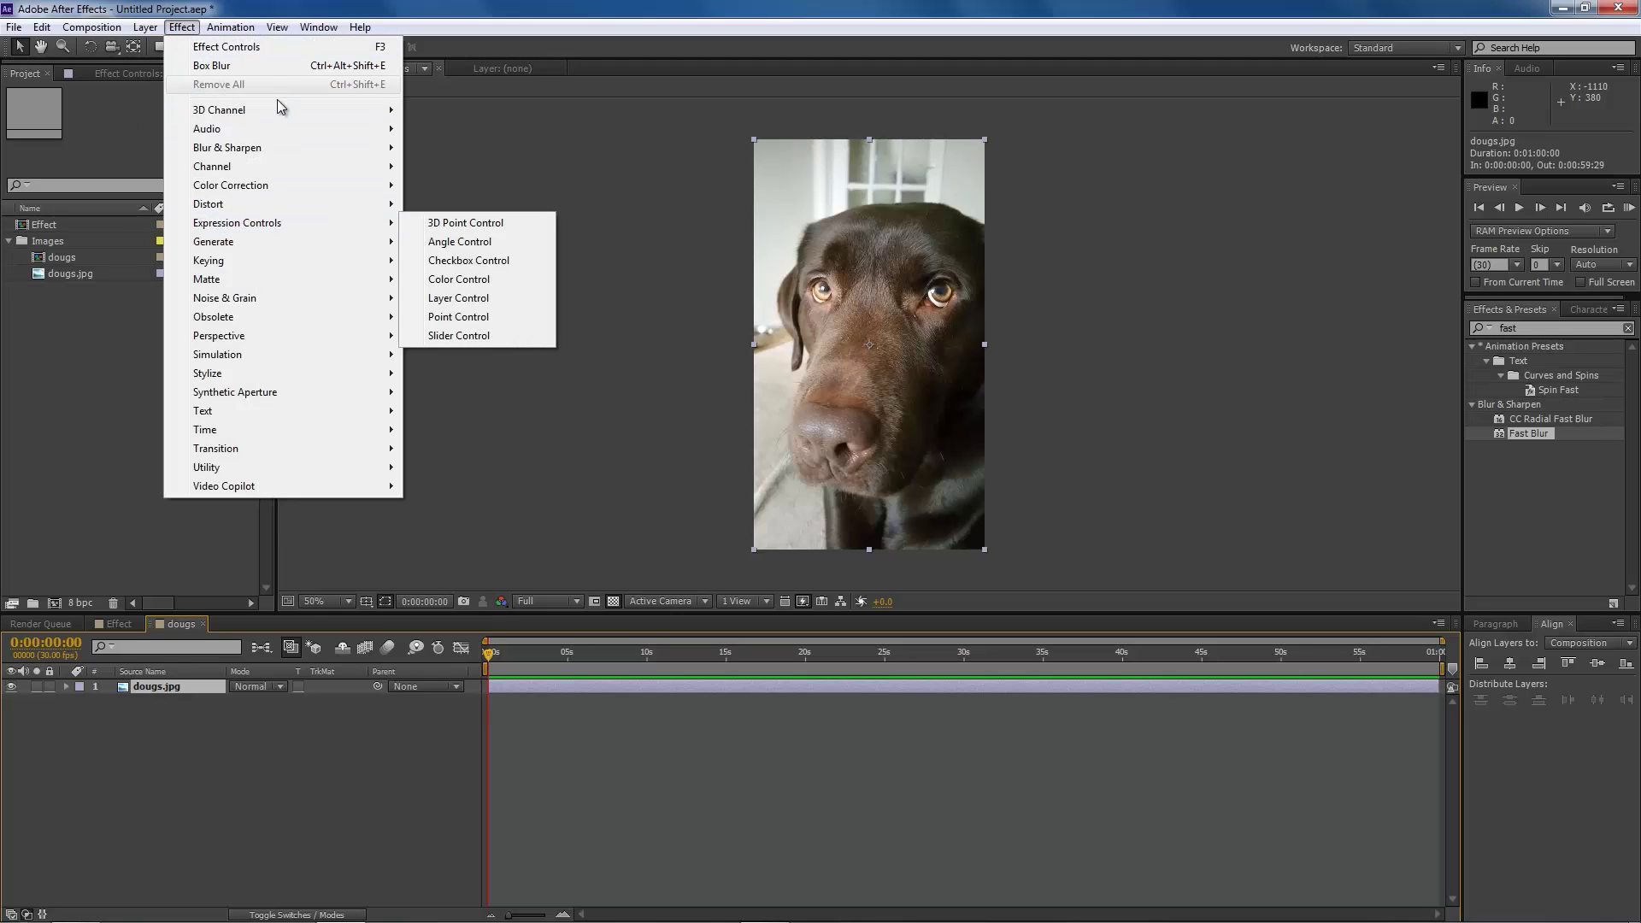
click(292, 741)
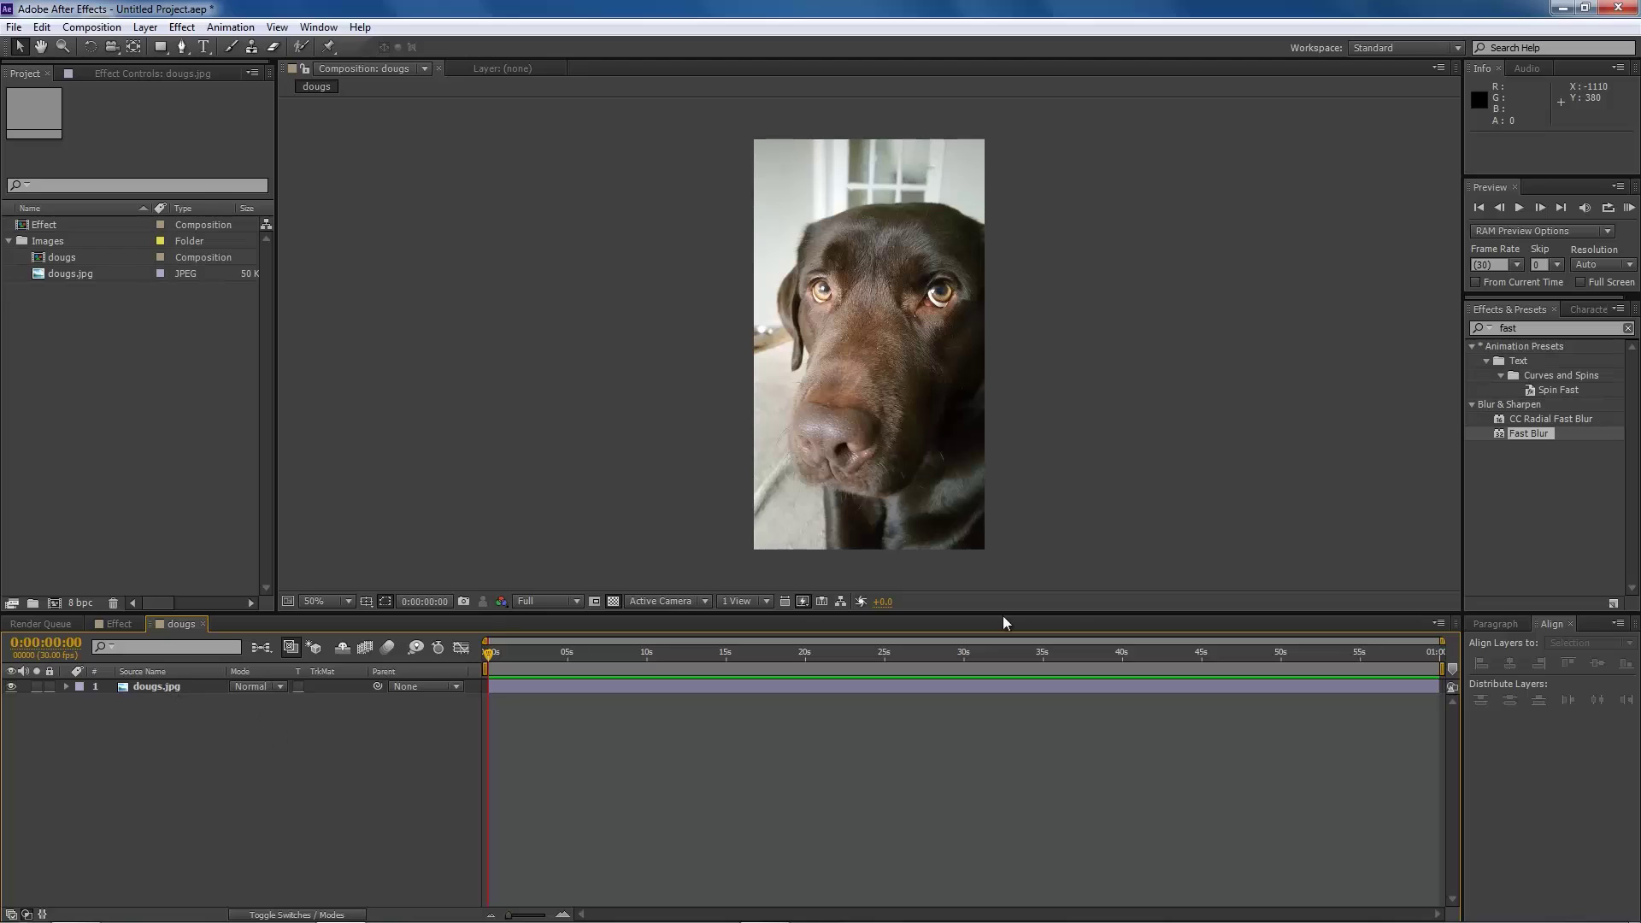
click(1627, 328)
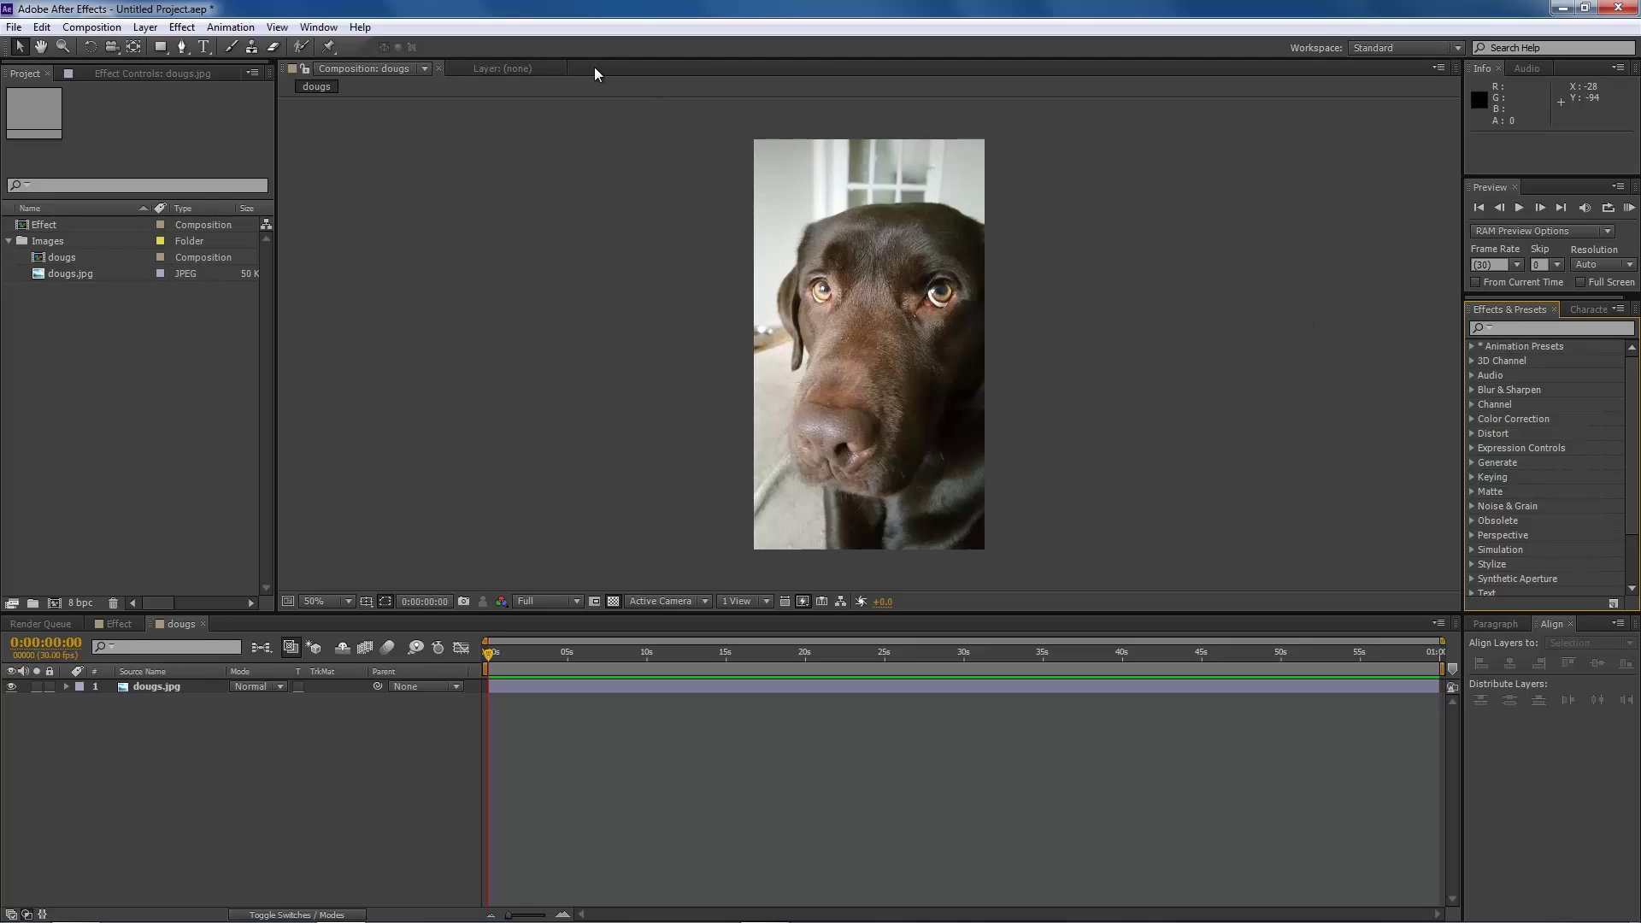
Dismiss the Window menu, then expand and collapse the Audio and Blur & Sharpen categories
click(311, 29)
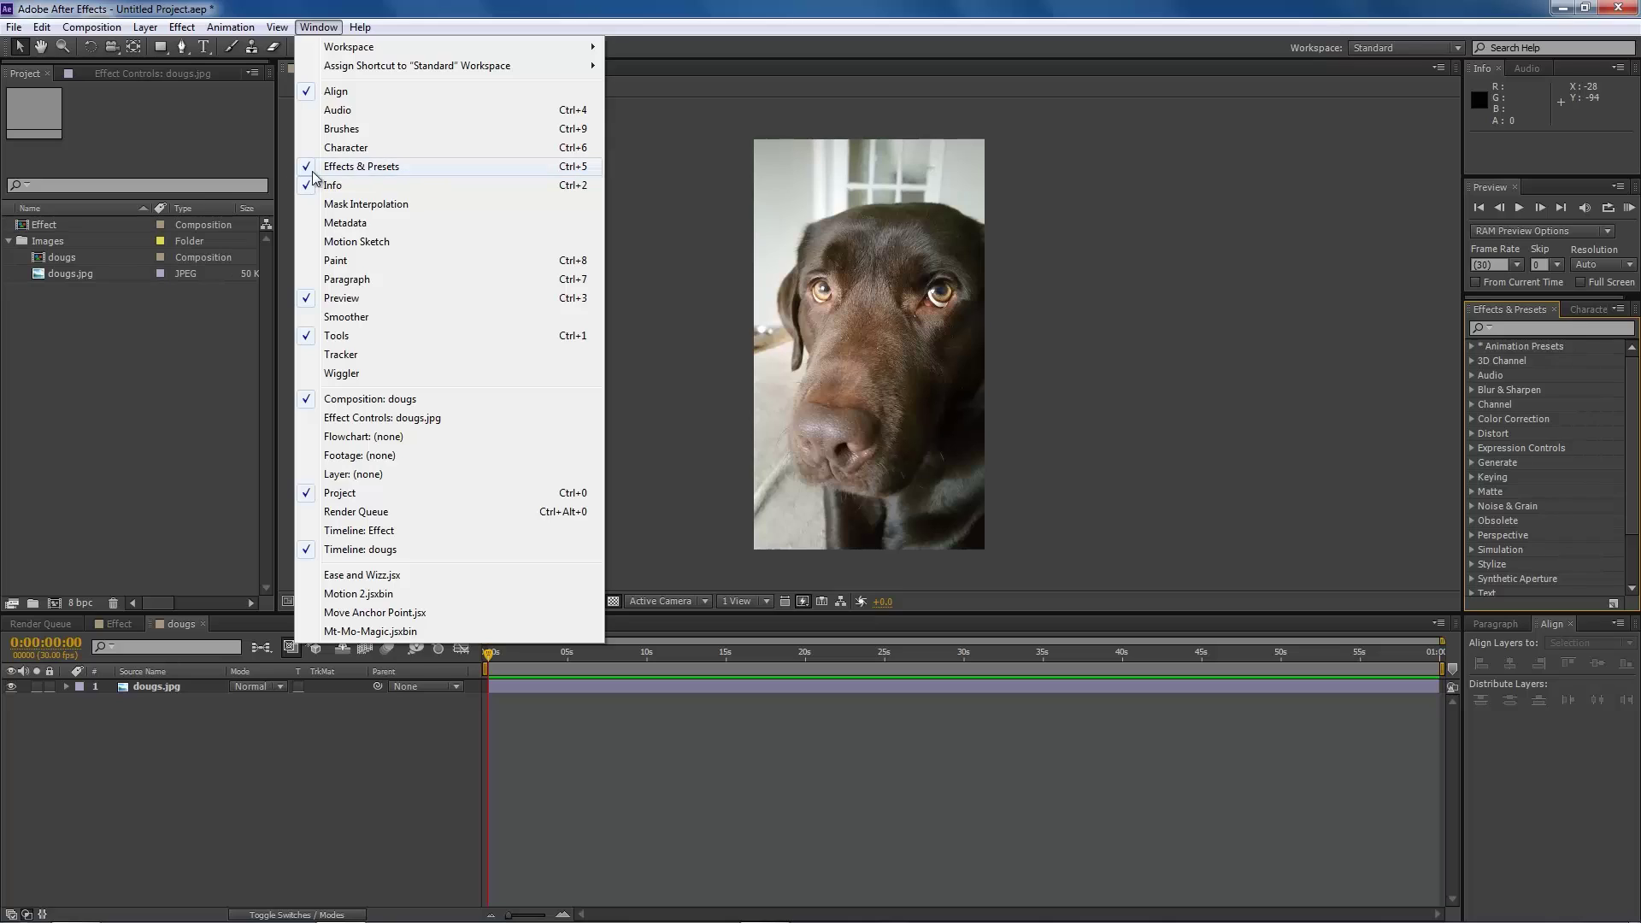
click(391, 760)
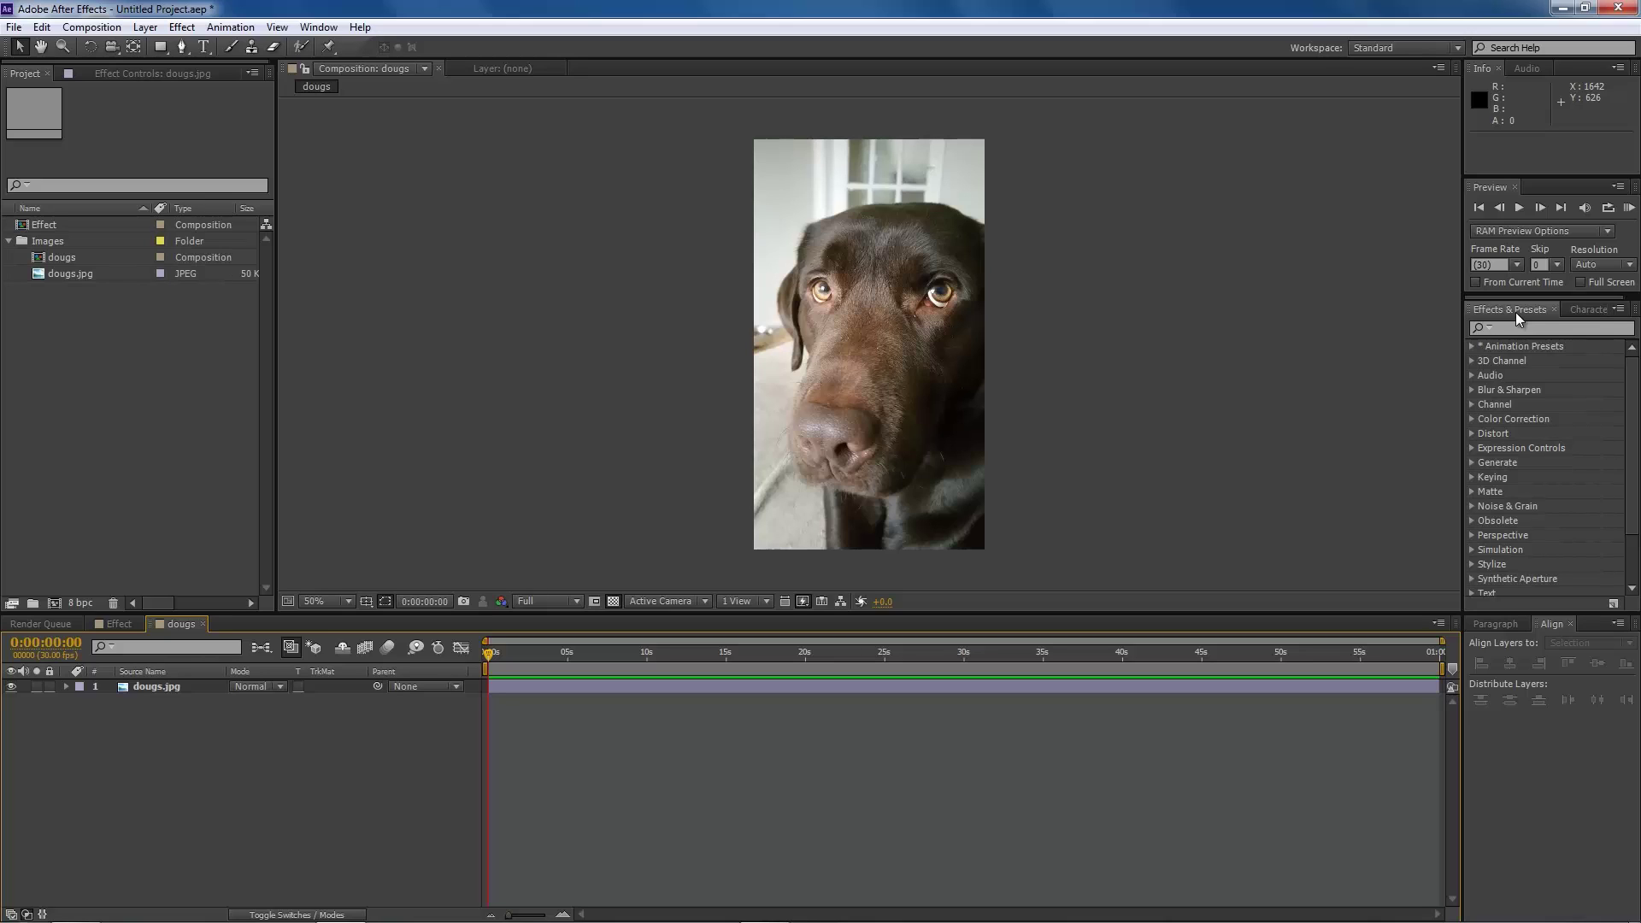
click(1469, 376)
click(1472, 376)
click(1472, 390)
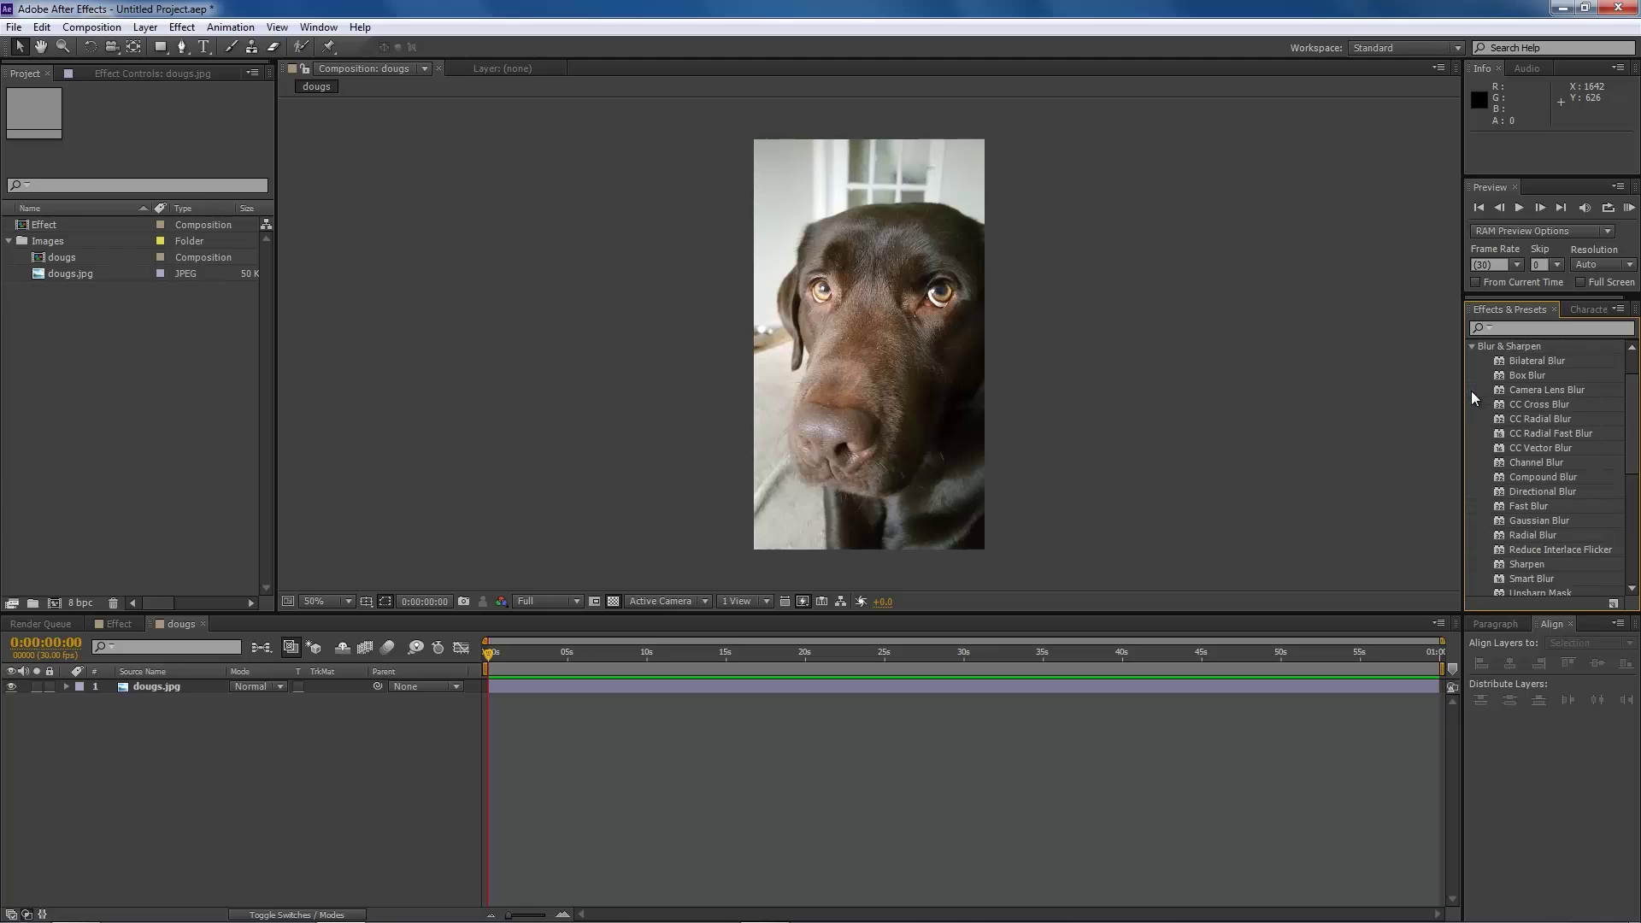
click(1471, 346)
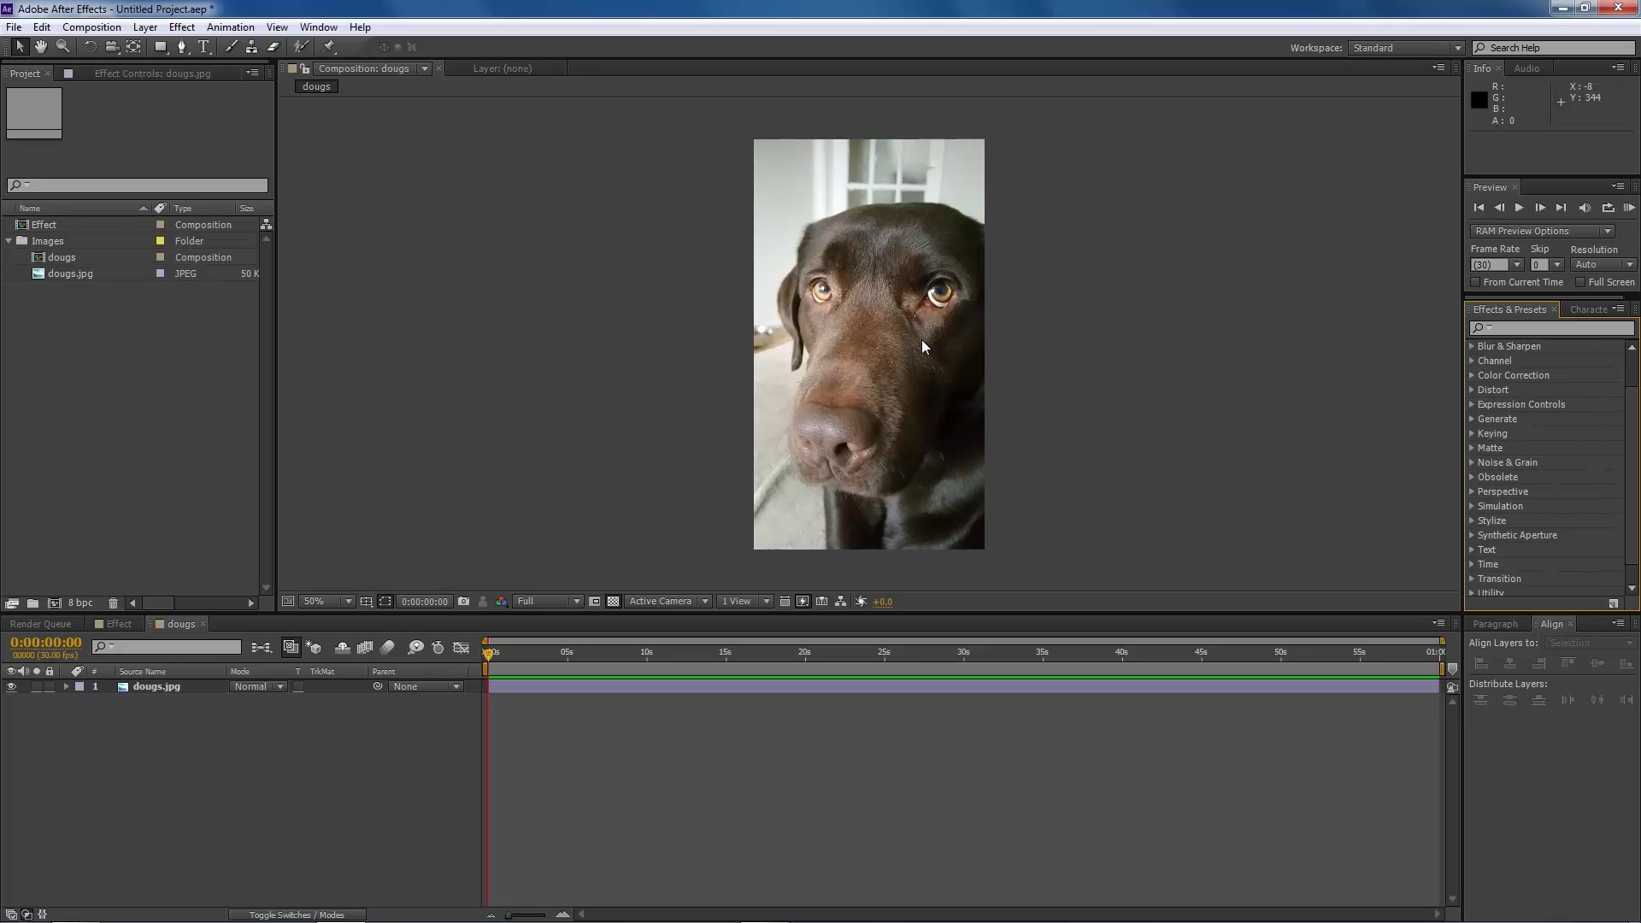
Scroll back up, dismiss the Effect menu unused, and focus the Effects & Presets search box
scroll(1568, 403, up, 1)
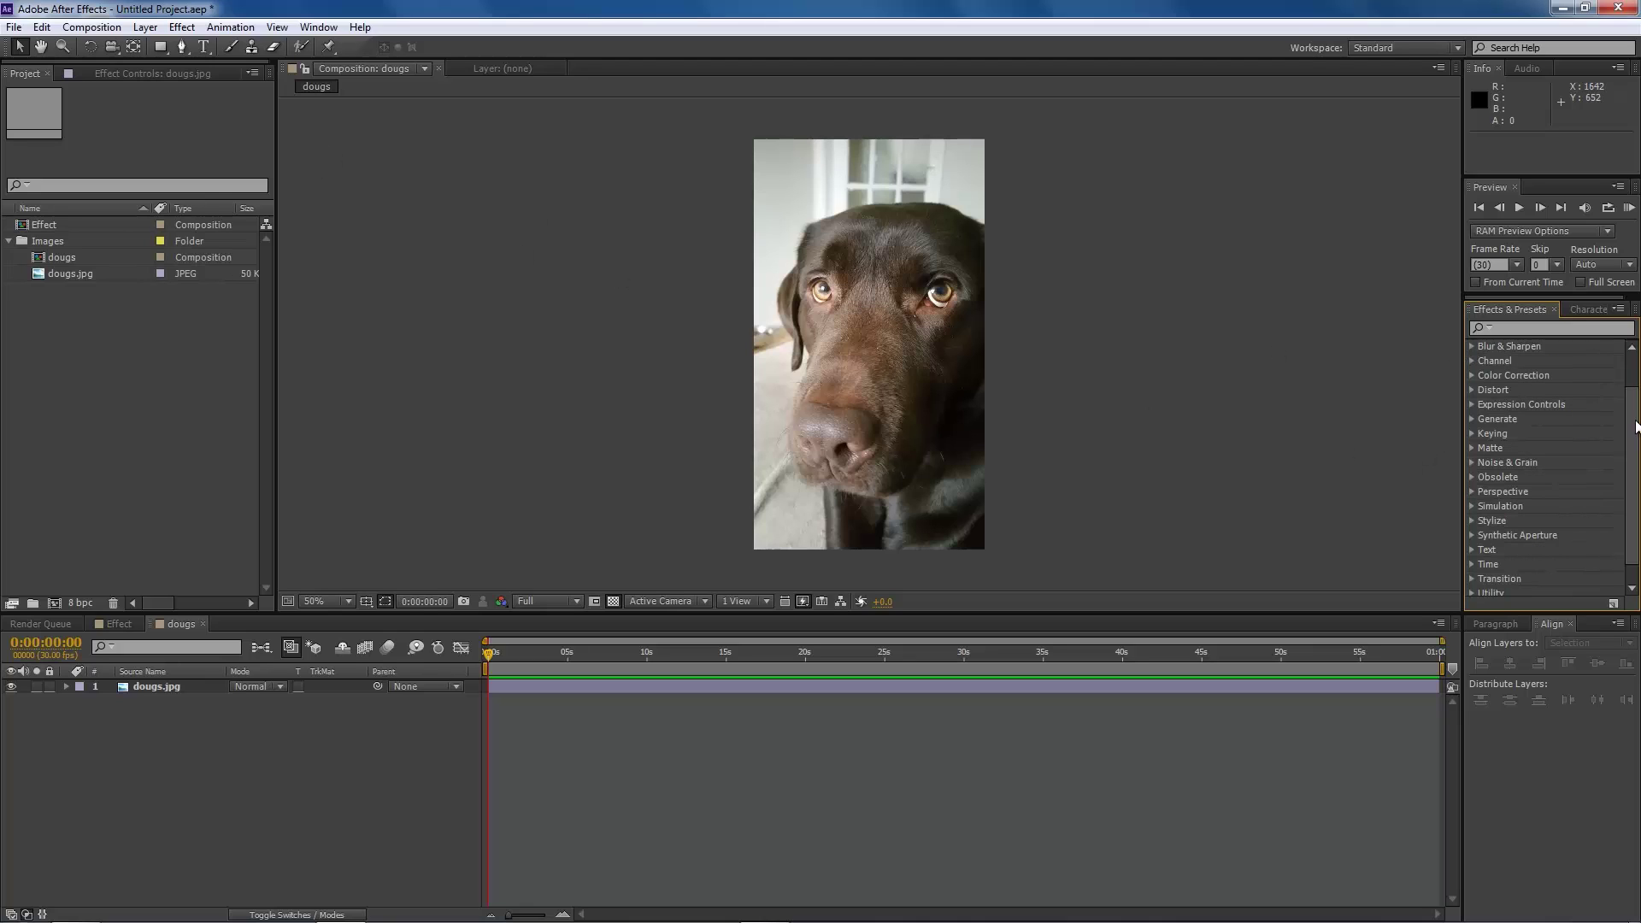
click(181, 28)
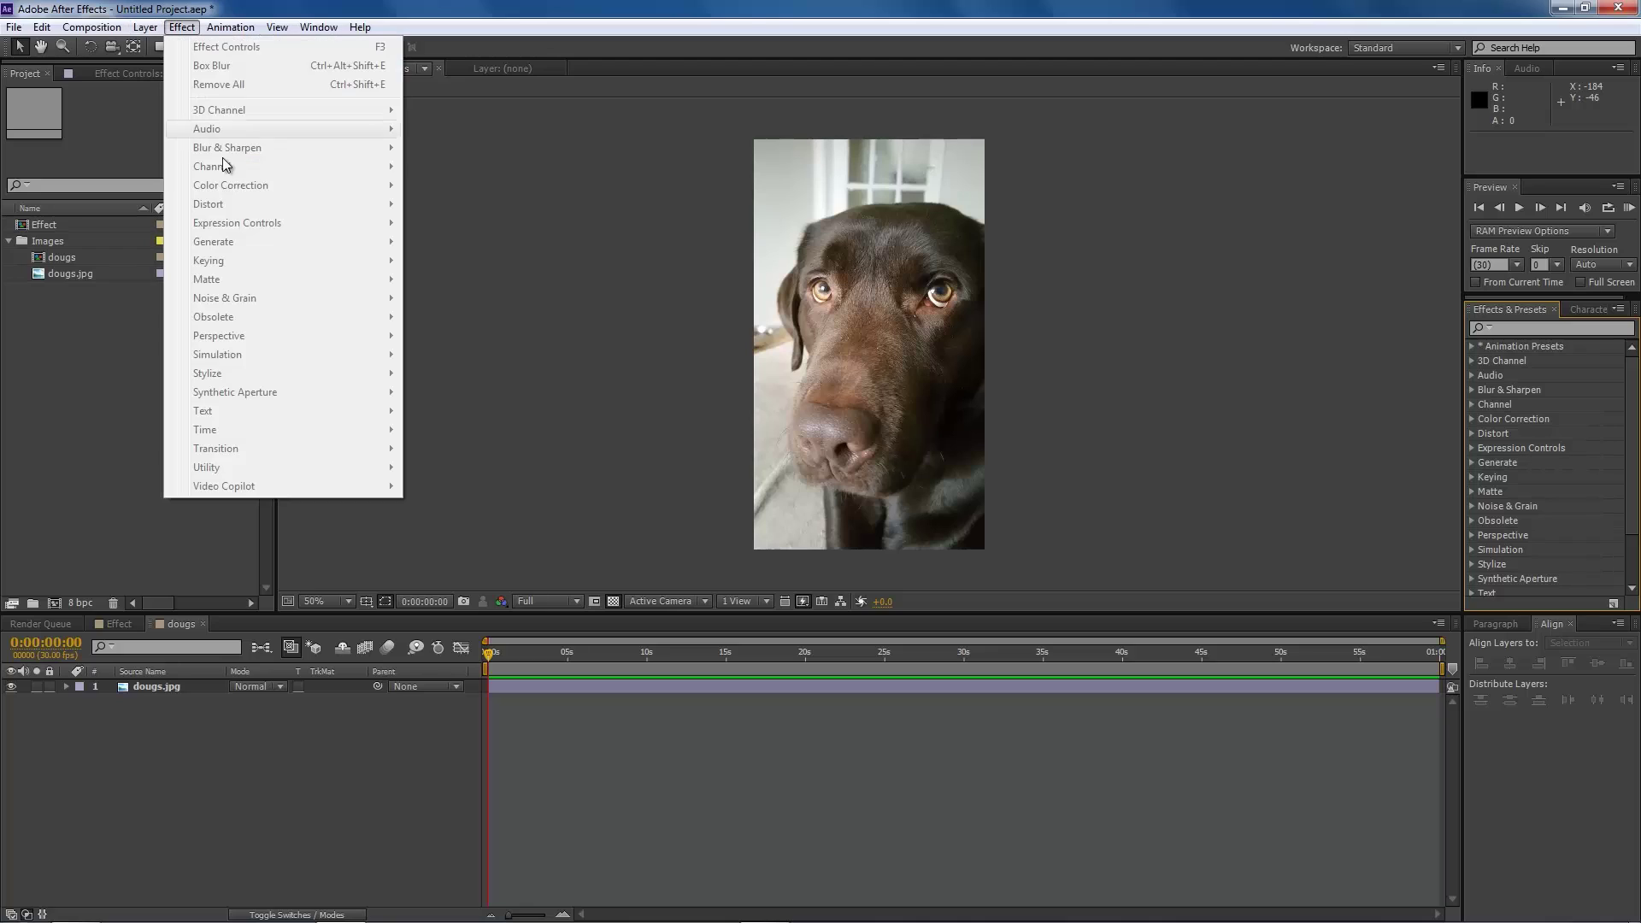
click(243, 727)
click(1525, 328)
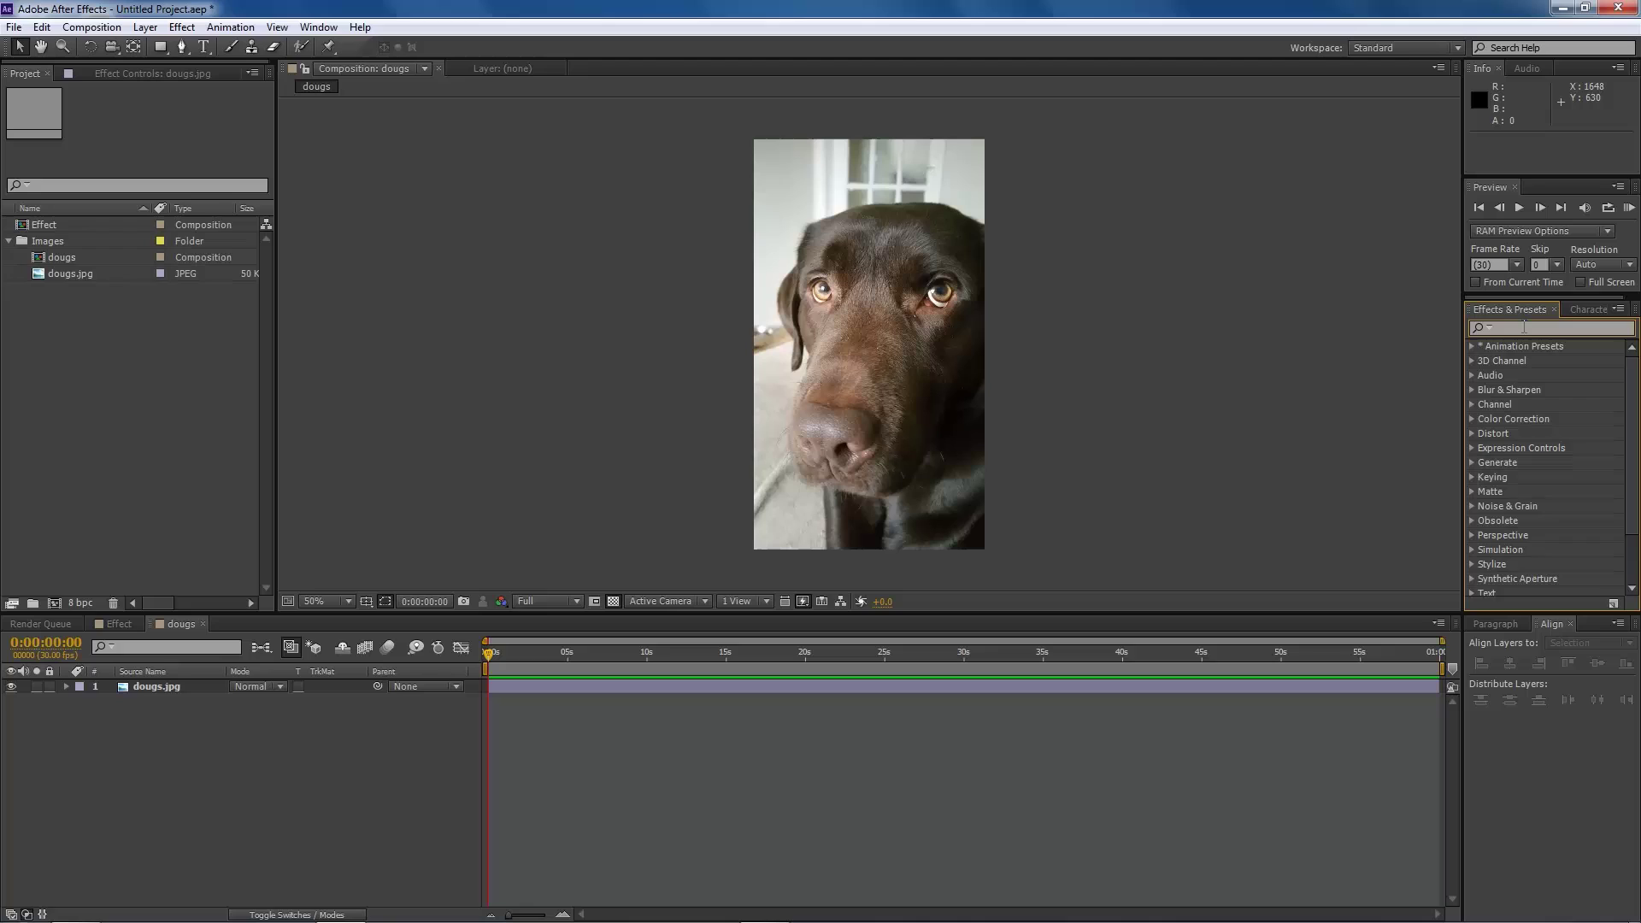
Try searches for 'tex' and 'col', clearing each, then search Effects & Presets for 'glow'
text(text)
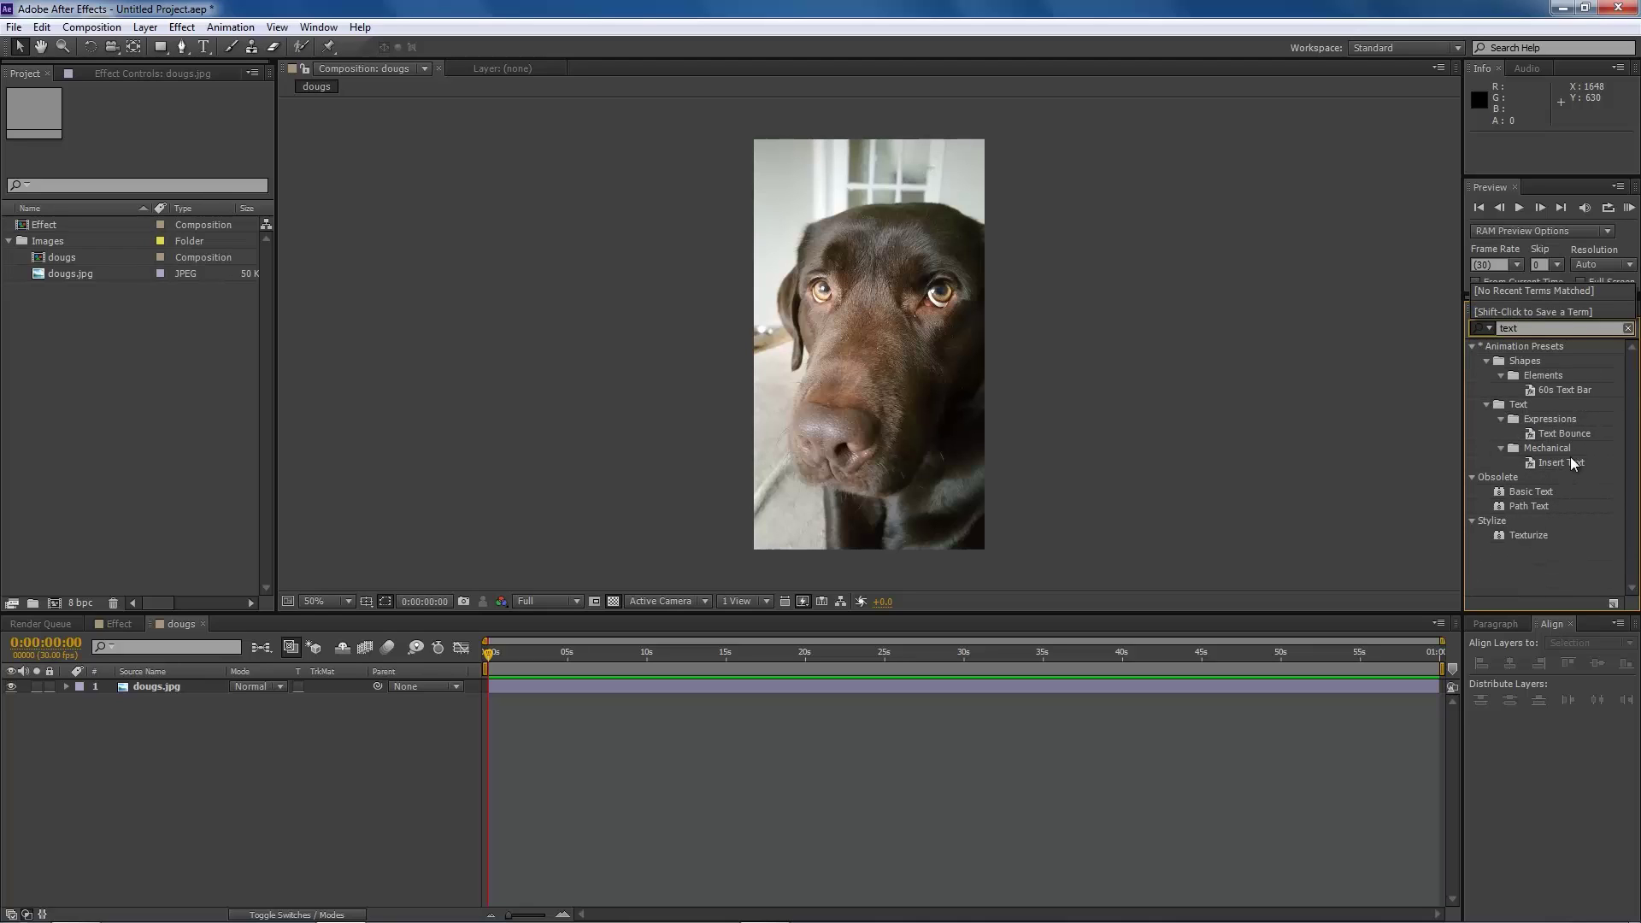
click(1627, 328)
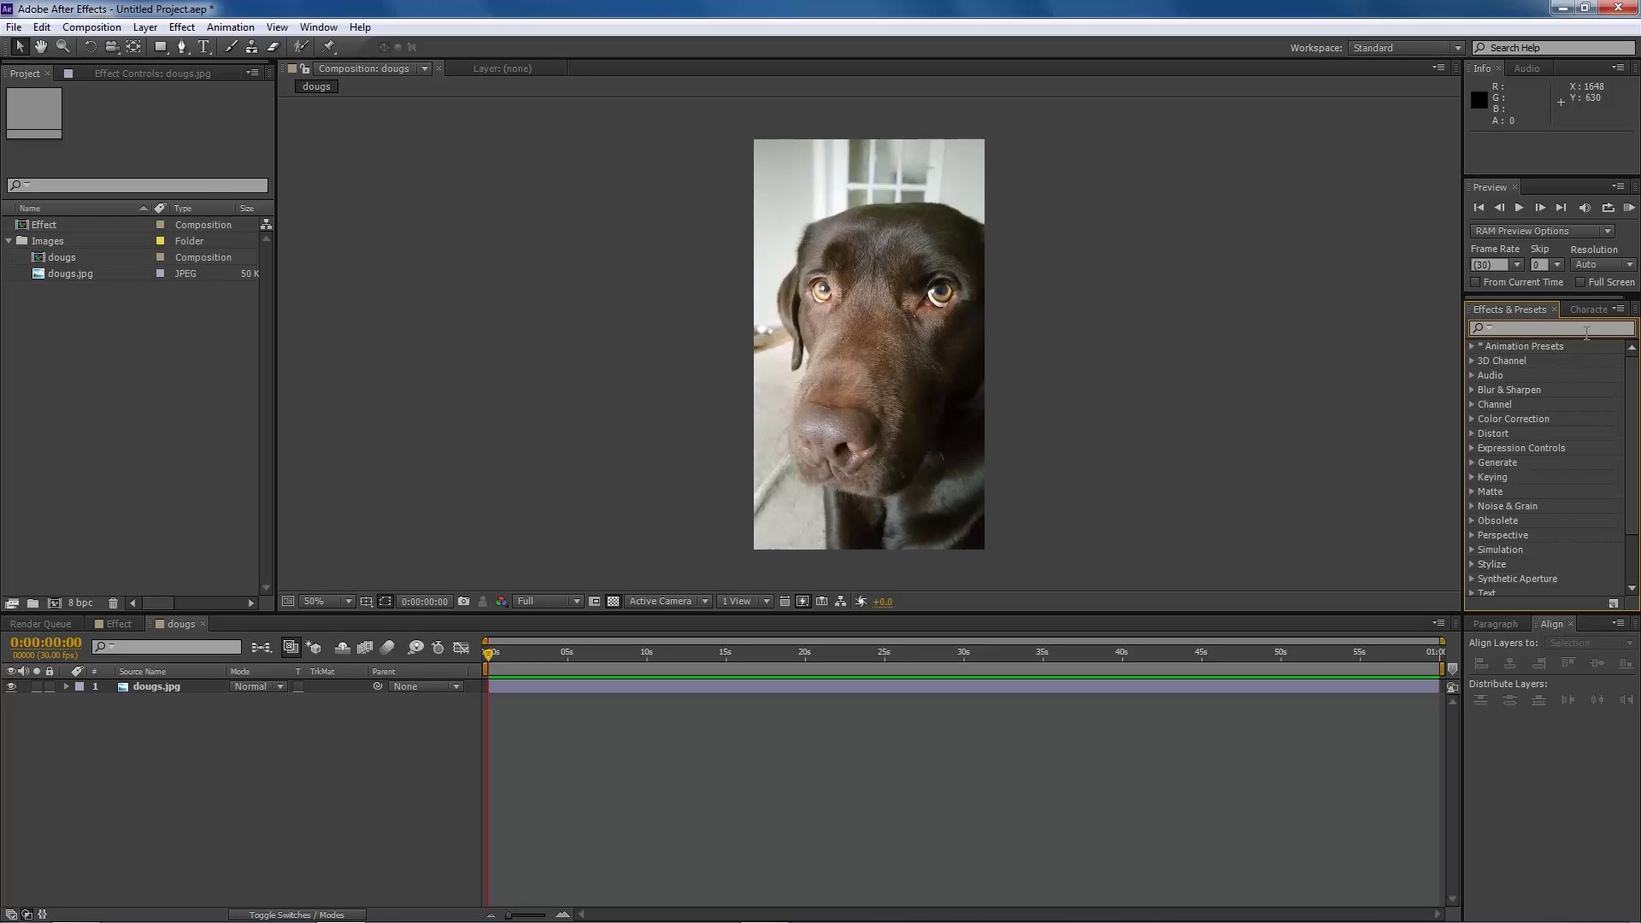
text(color)
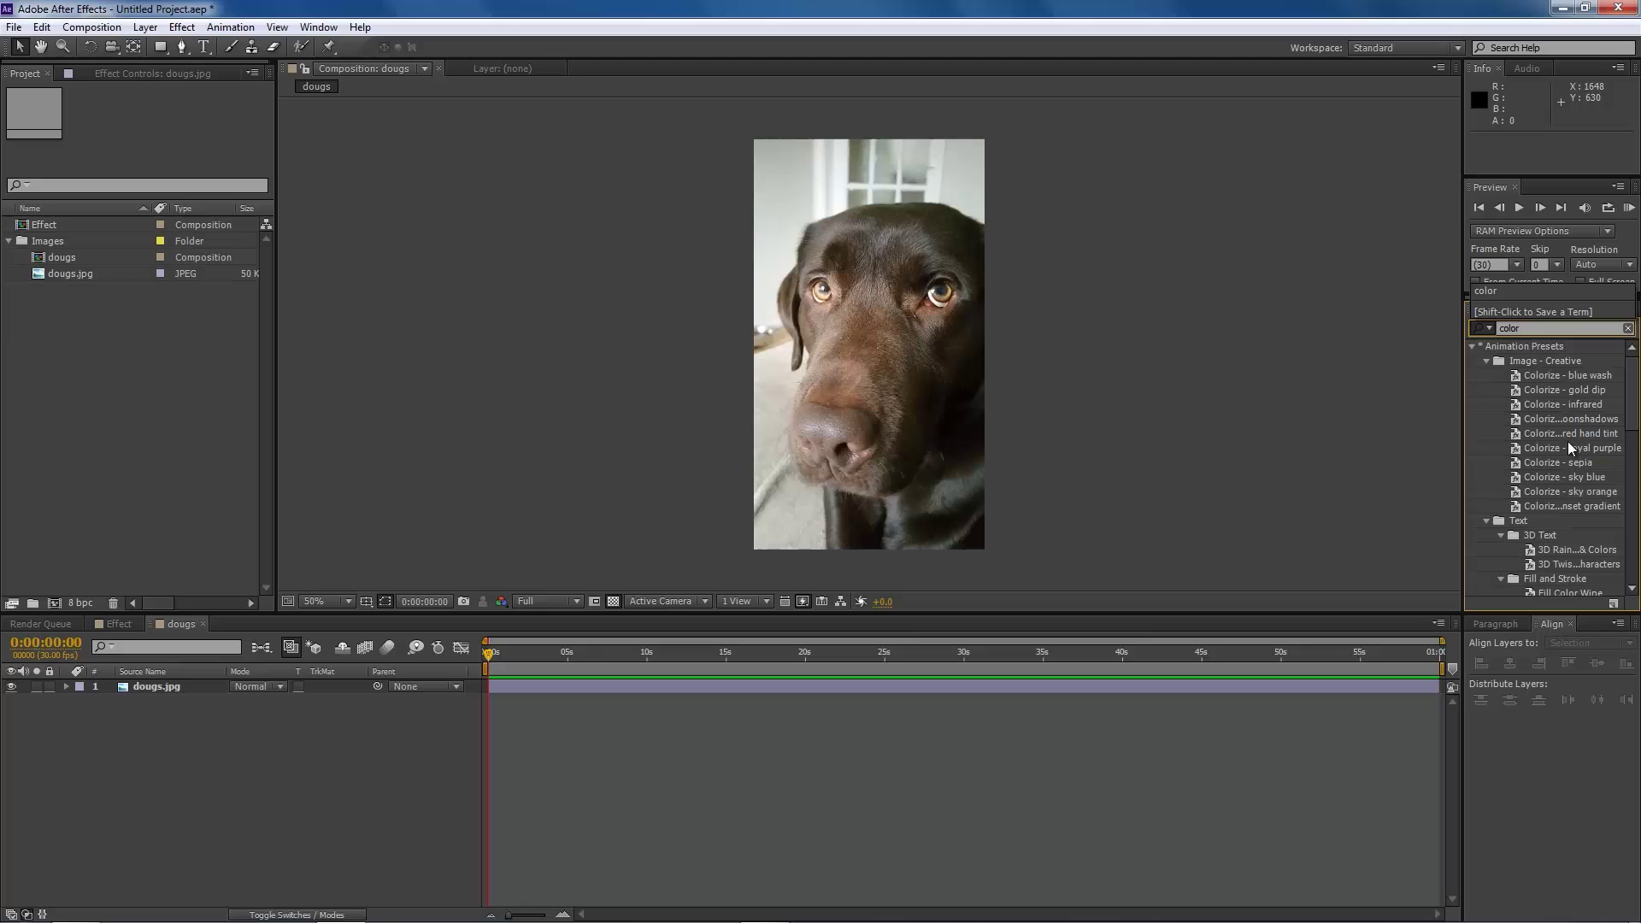
click(1627, 329)
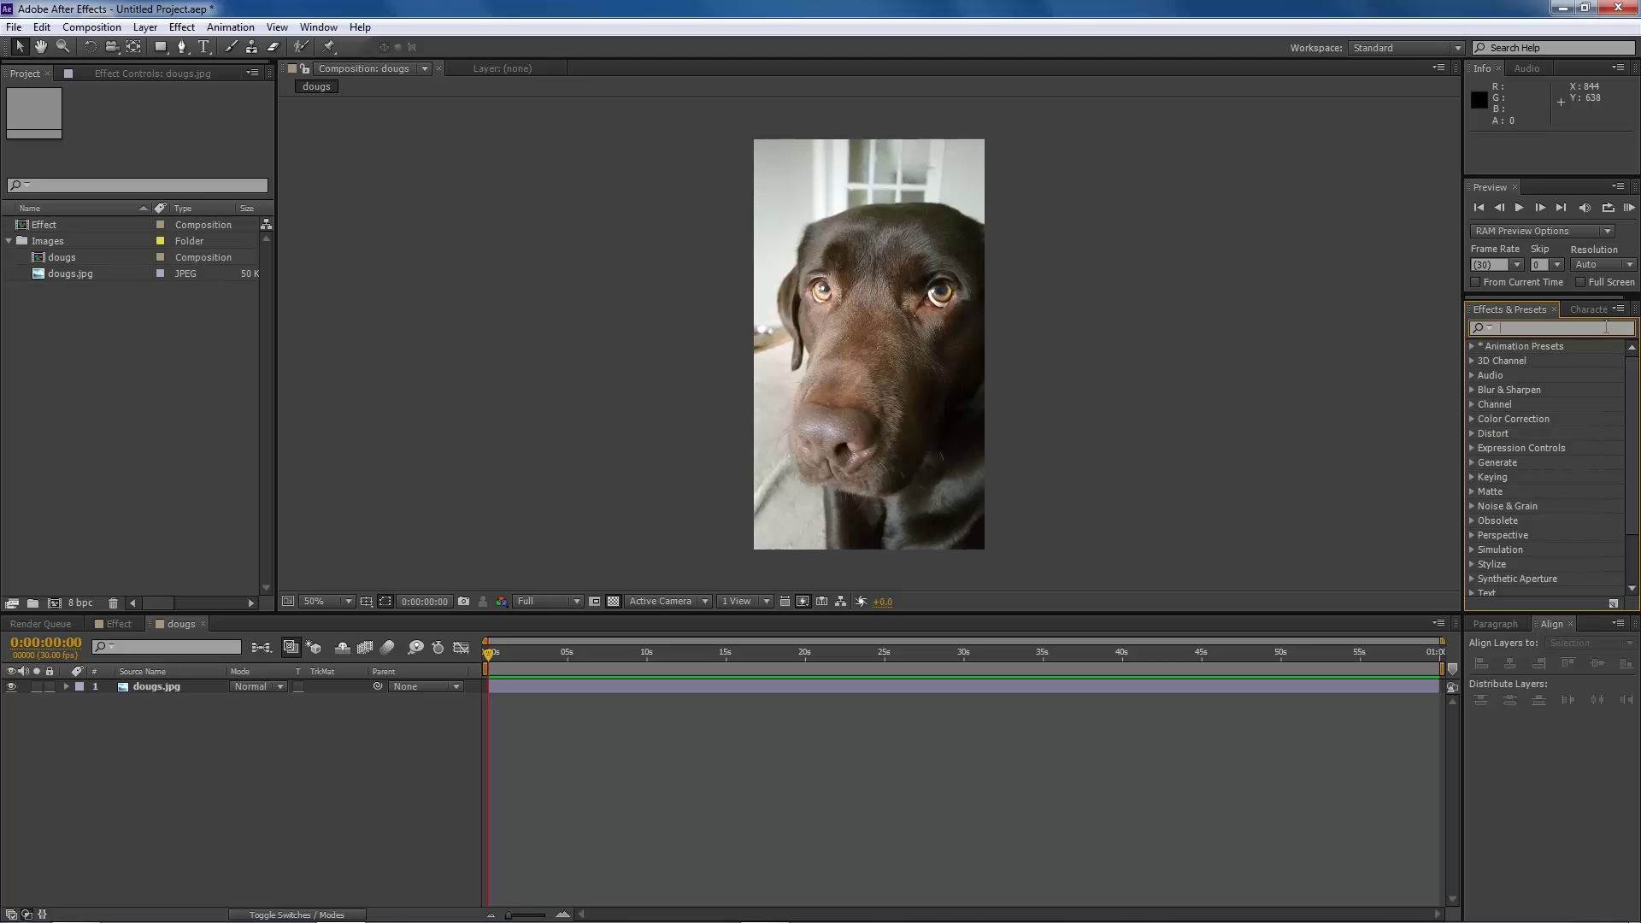
text(glow)
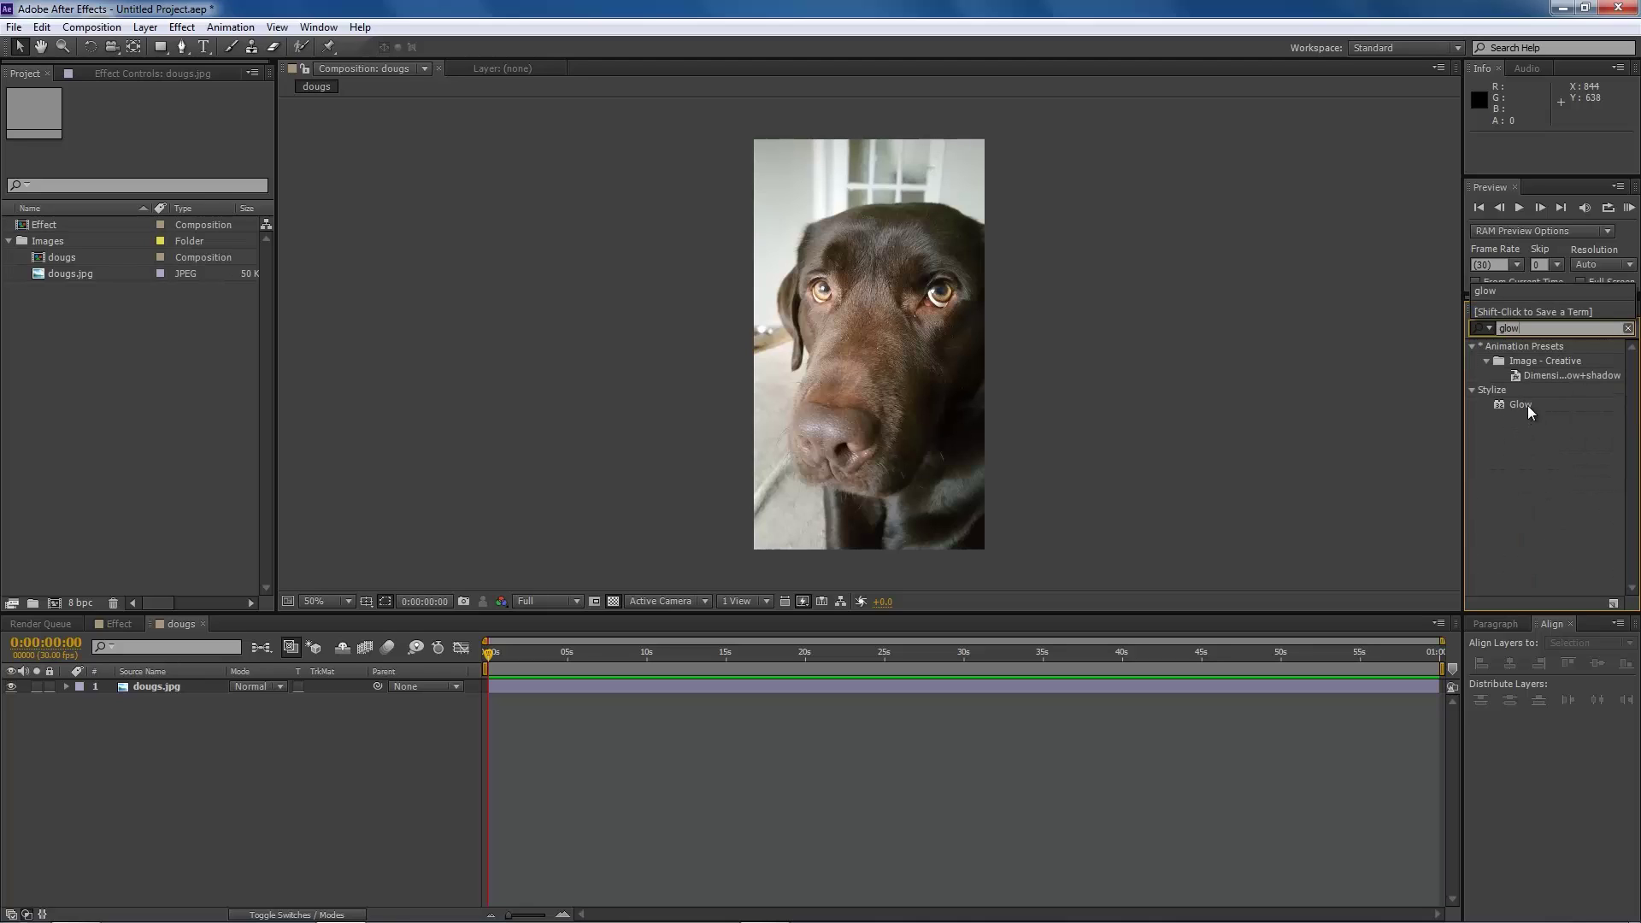
drag(1526, 405, 1526, 403)
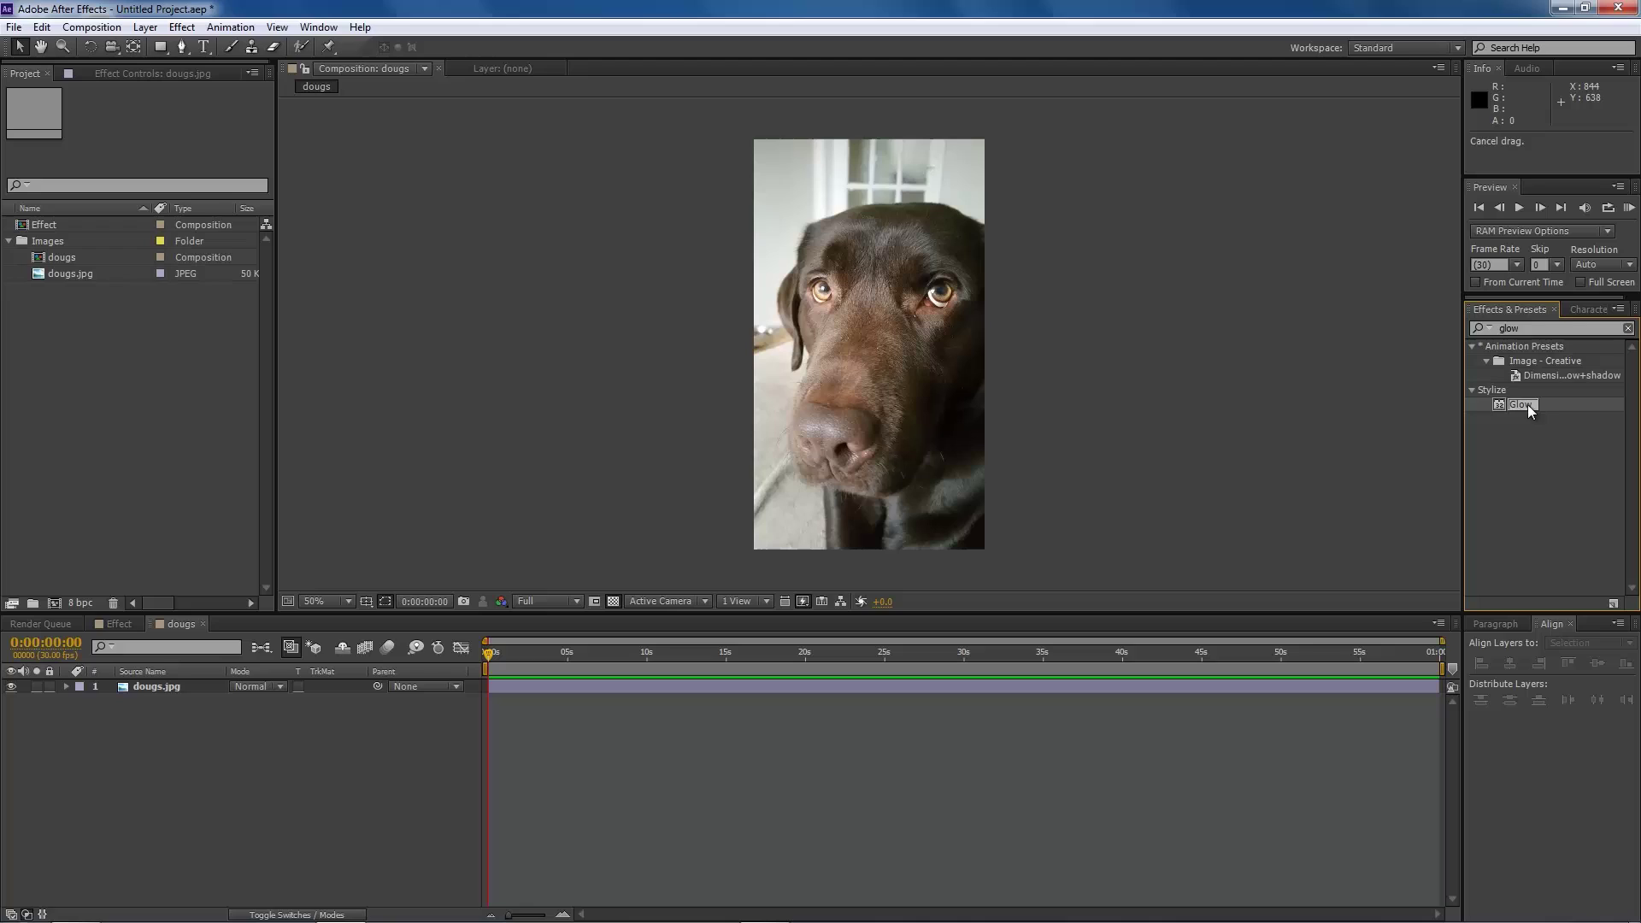
drag(1520, 403, 873, 257)
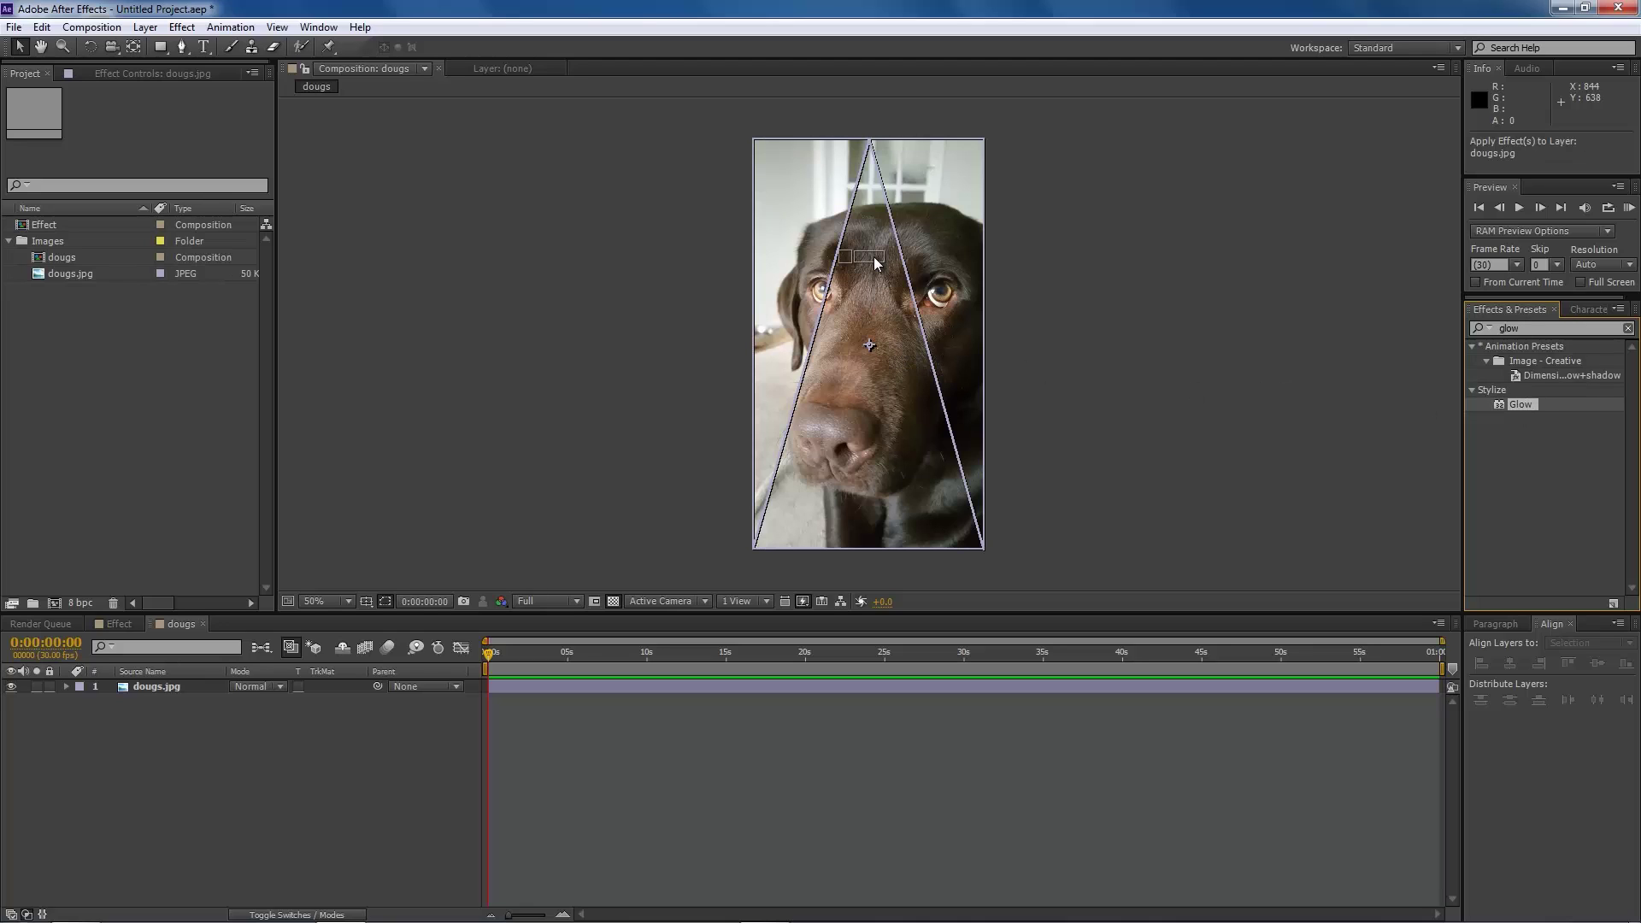
drag(923, 399, 906, 285)
drag(861, 327, 1493, 407)
Duplicate the dougs.jpg layer and set the top copy's Scale to 49%
click(167, 686)
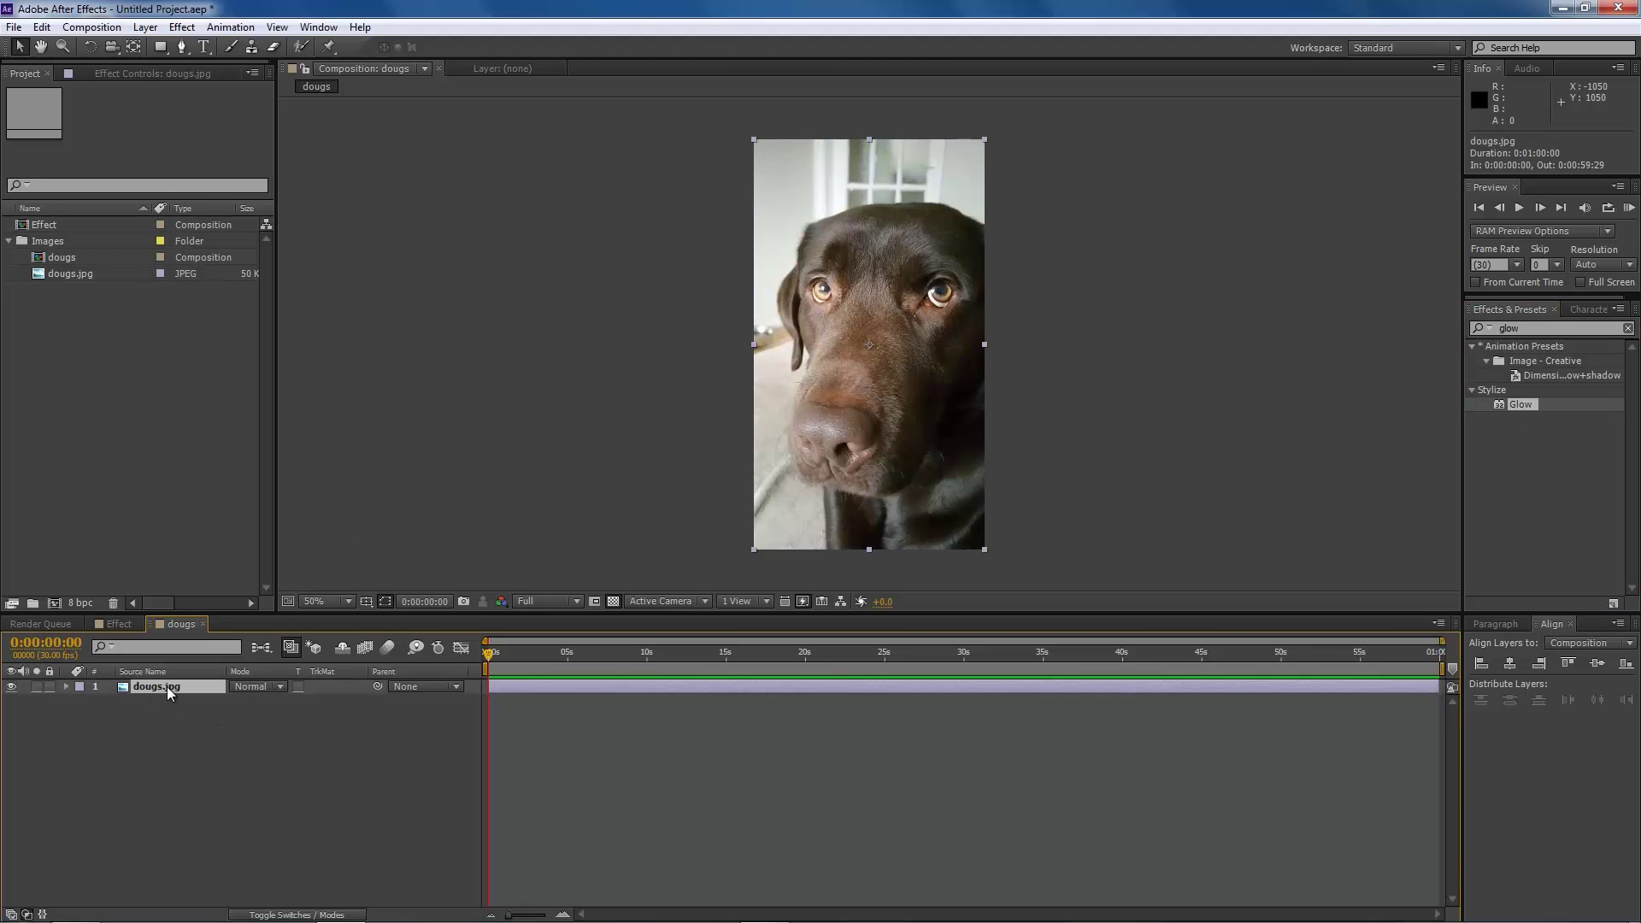
key(ctrl+d)
key(s)
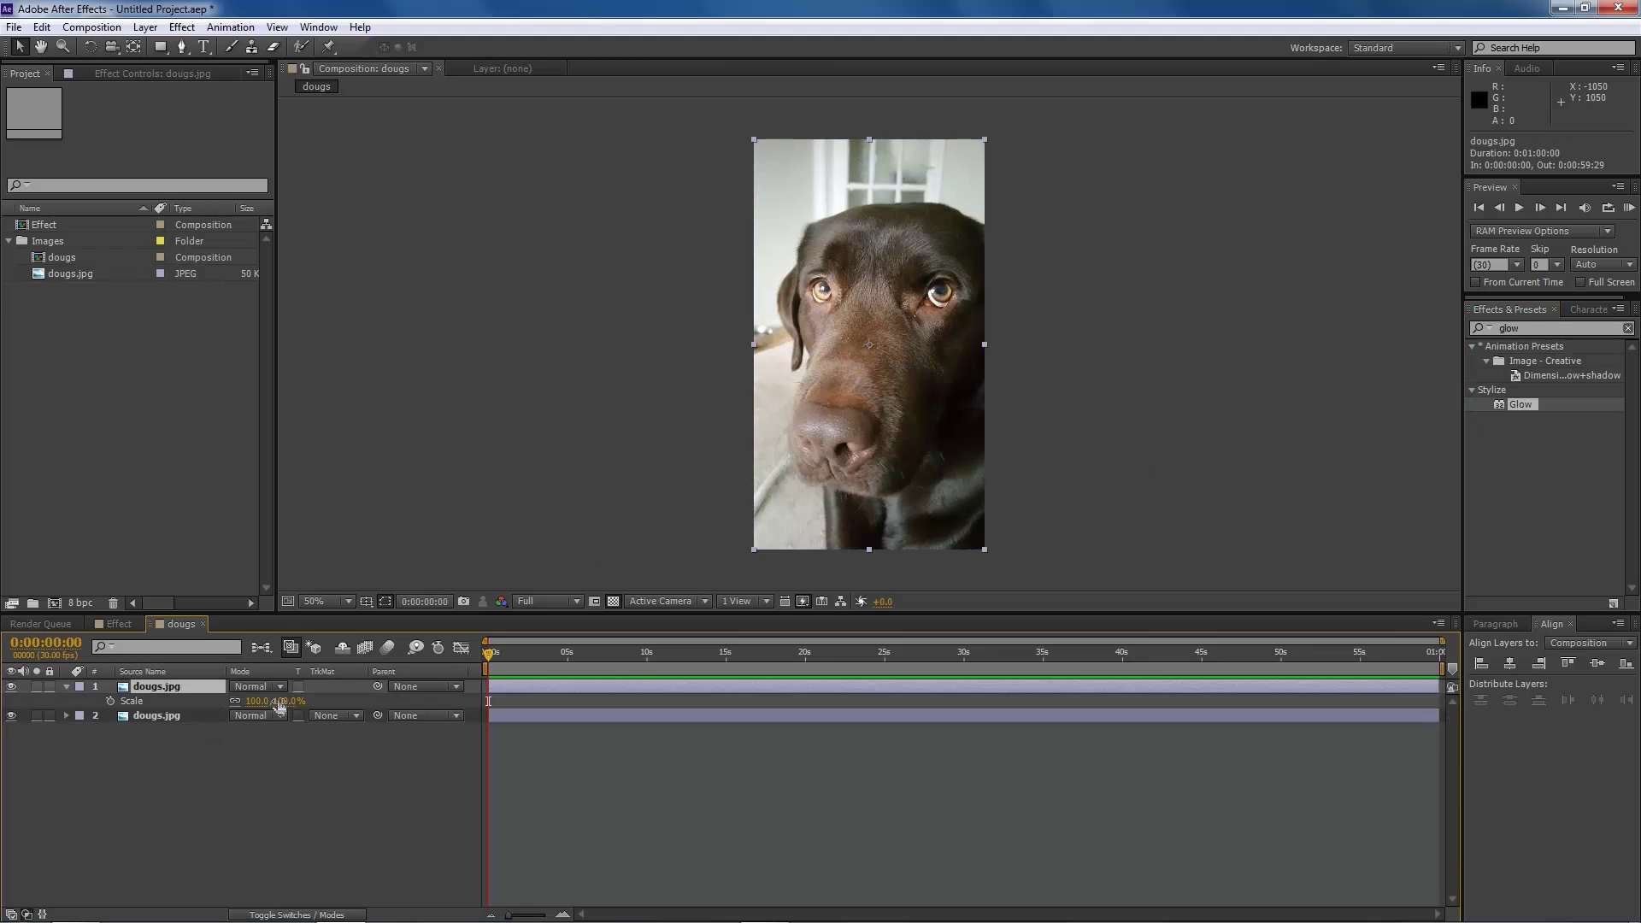
drag(272, 701, 238, 701)
click(311, 798)
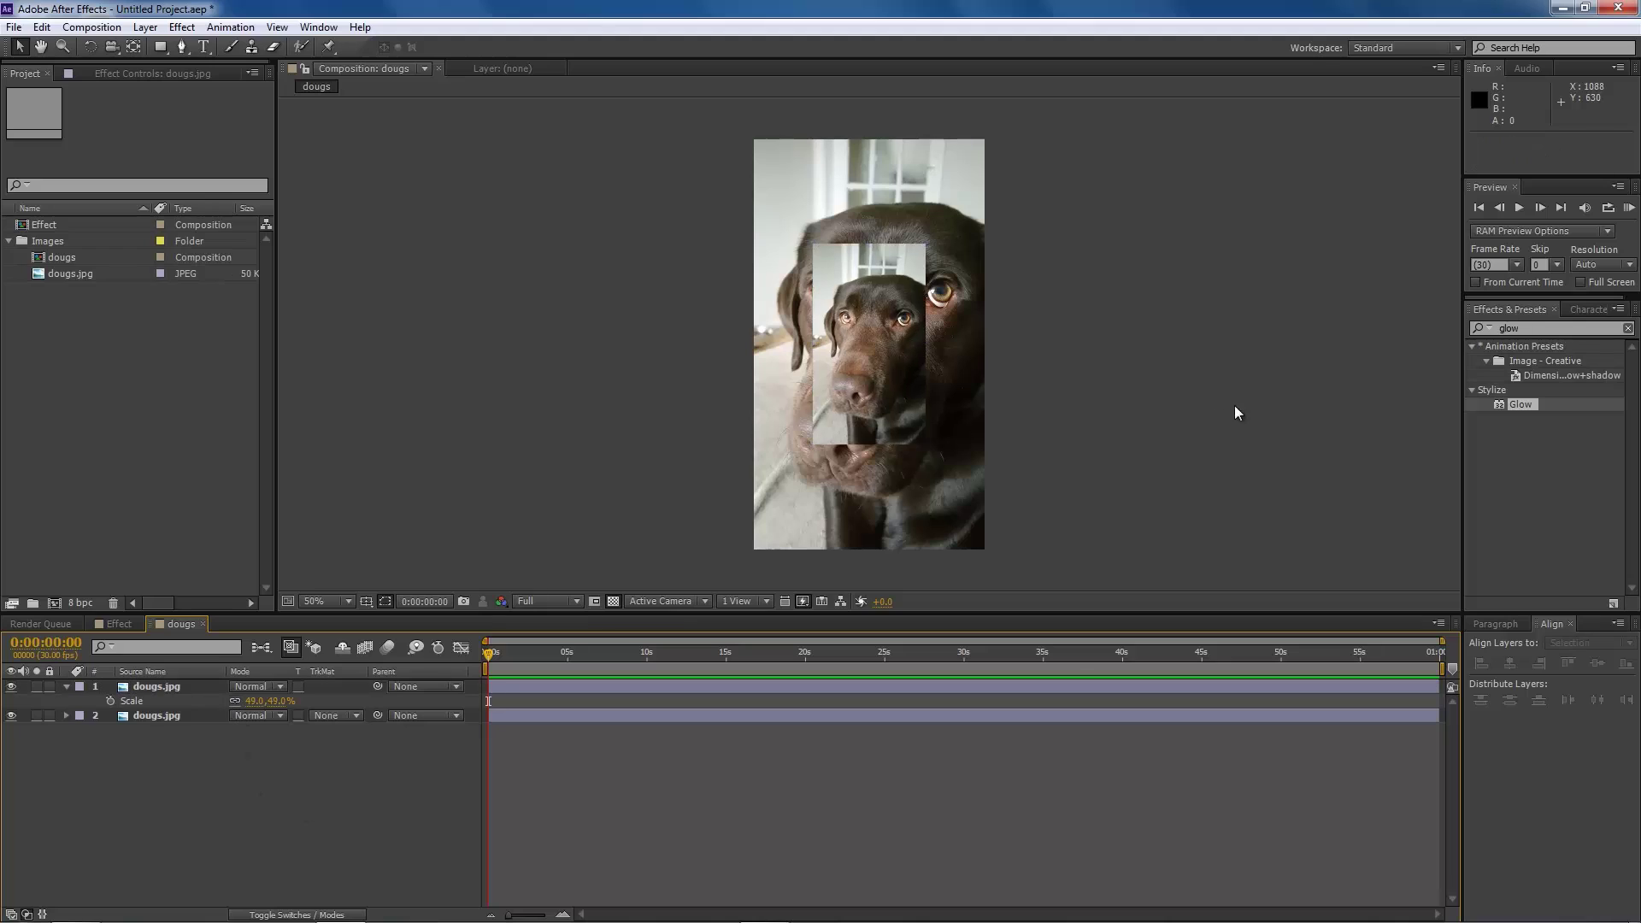
Bring Glow toward the composition and delete the shrunken duplicate layer
drag(1516, 403, 864, 359)
click(853, 348)
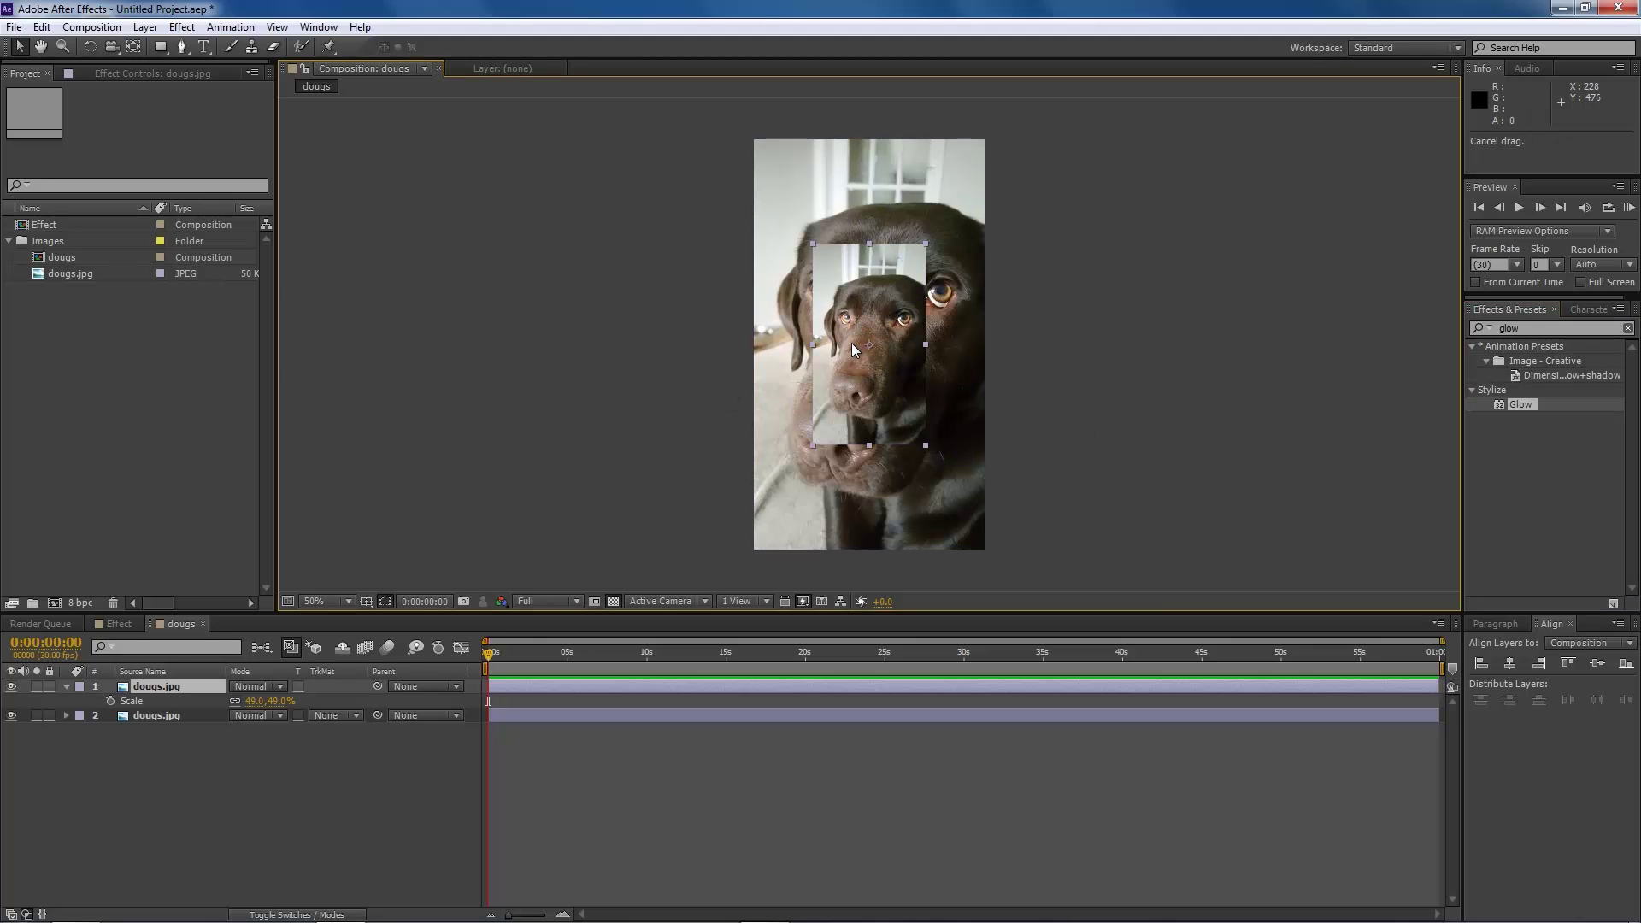
key(Delete)
Apply Glow to the dougs.jpg layer by dropping it on the Composition viewer
drag(1531, 406, 940, 388)
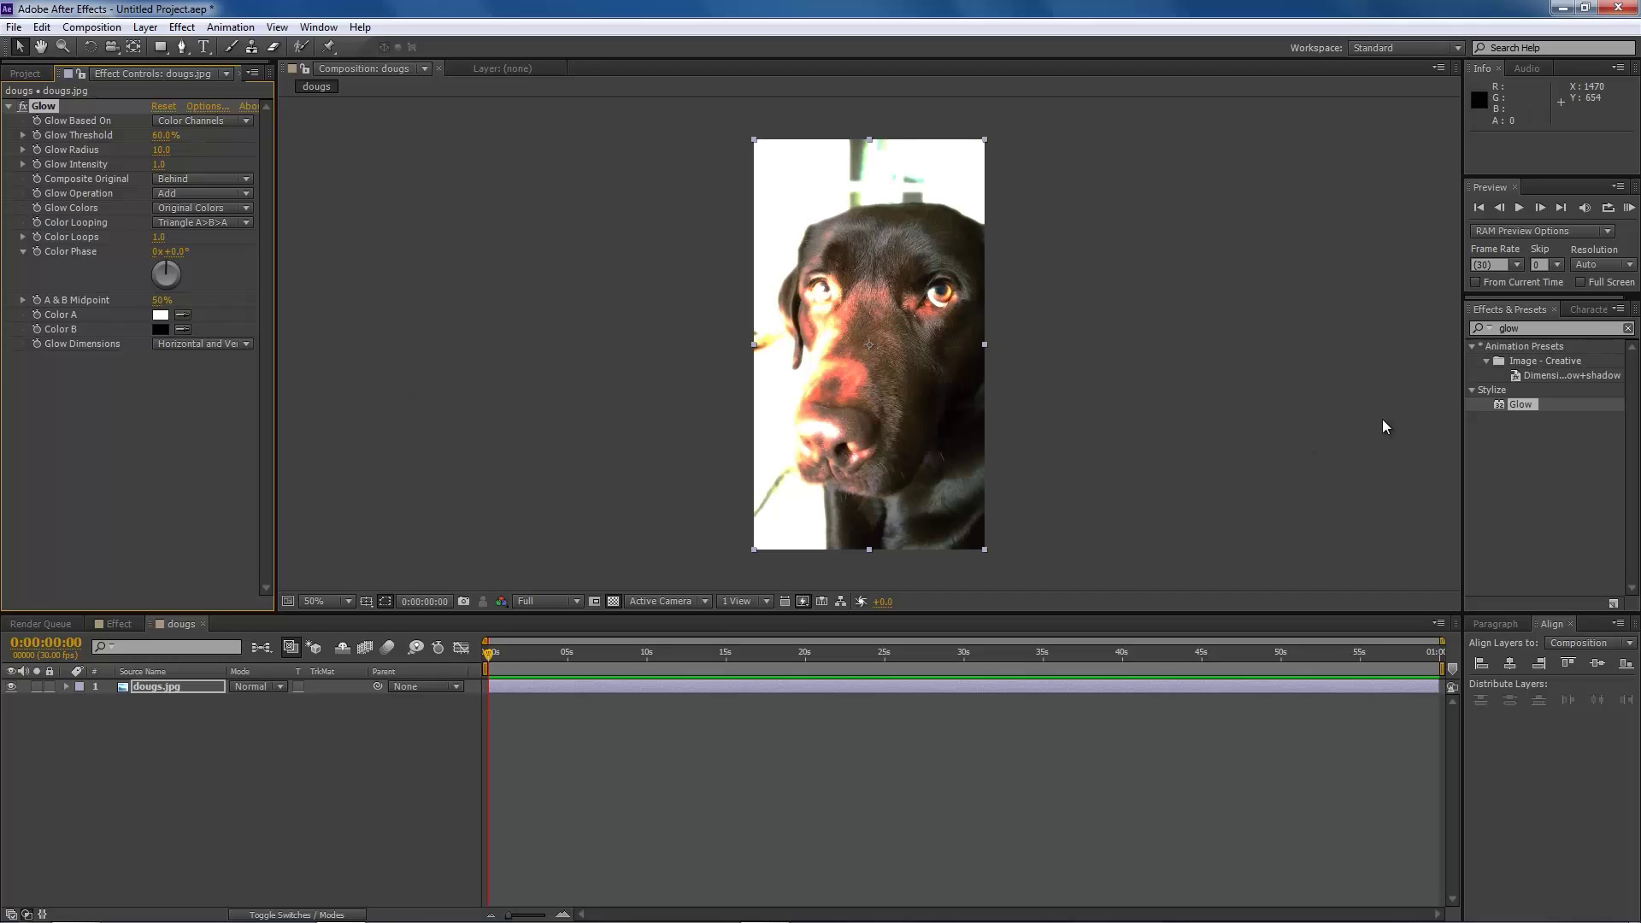
Remove Glow and reapply it at defaults to the dougs.jpg layer in the Timeline
key(Delete)
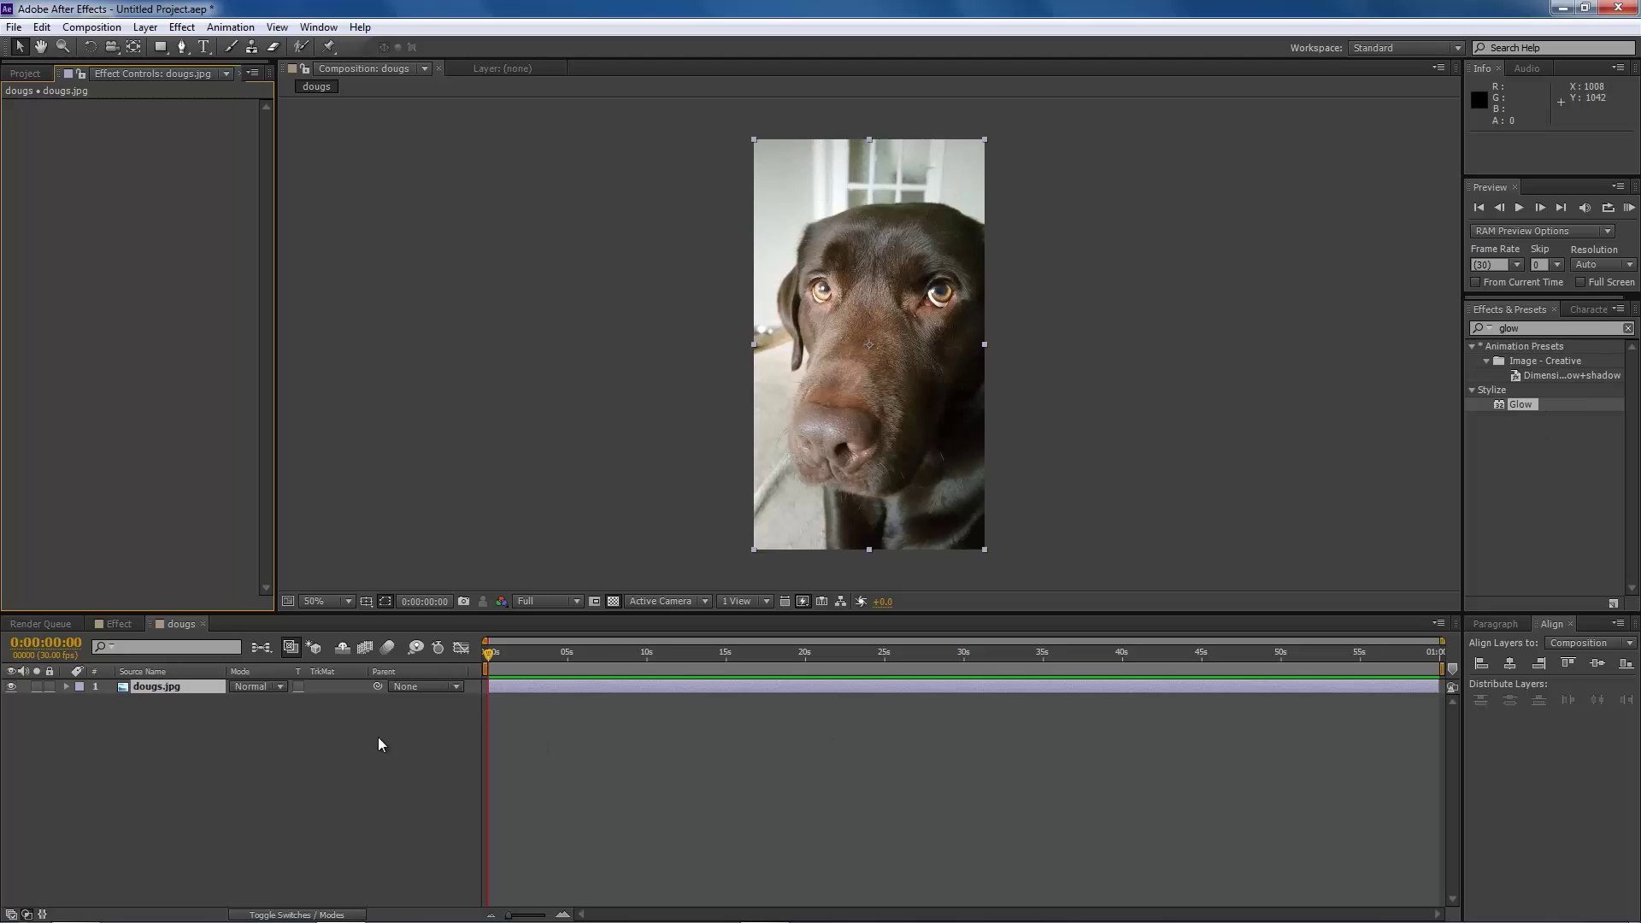
click(385, 742)
drag(1538, 406, 812, 637)
drag(1526, 403, 174, 690)
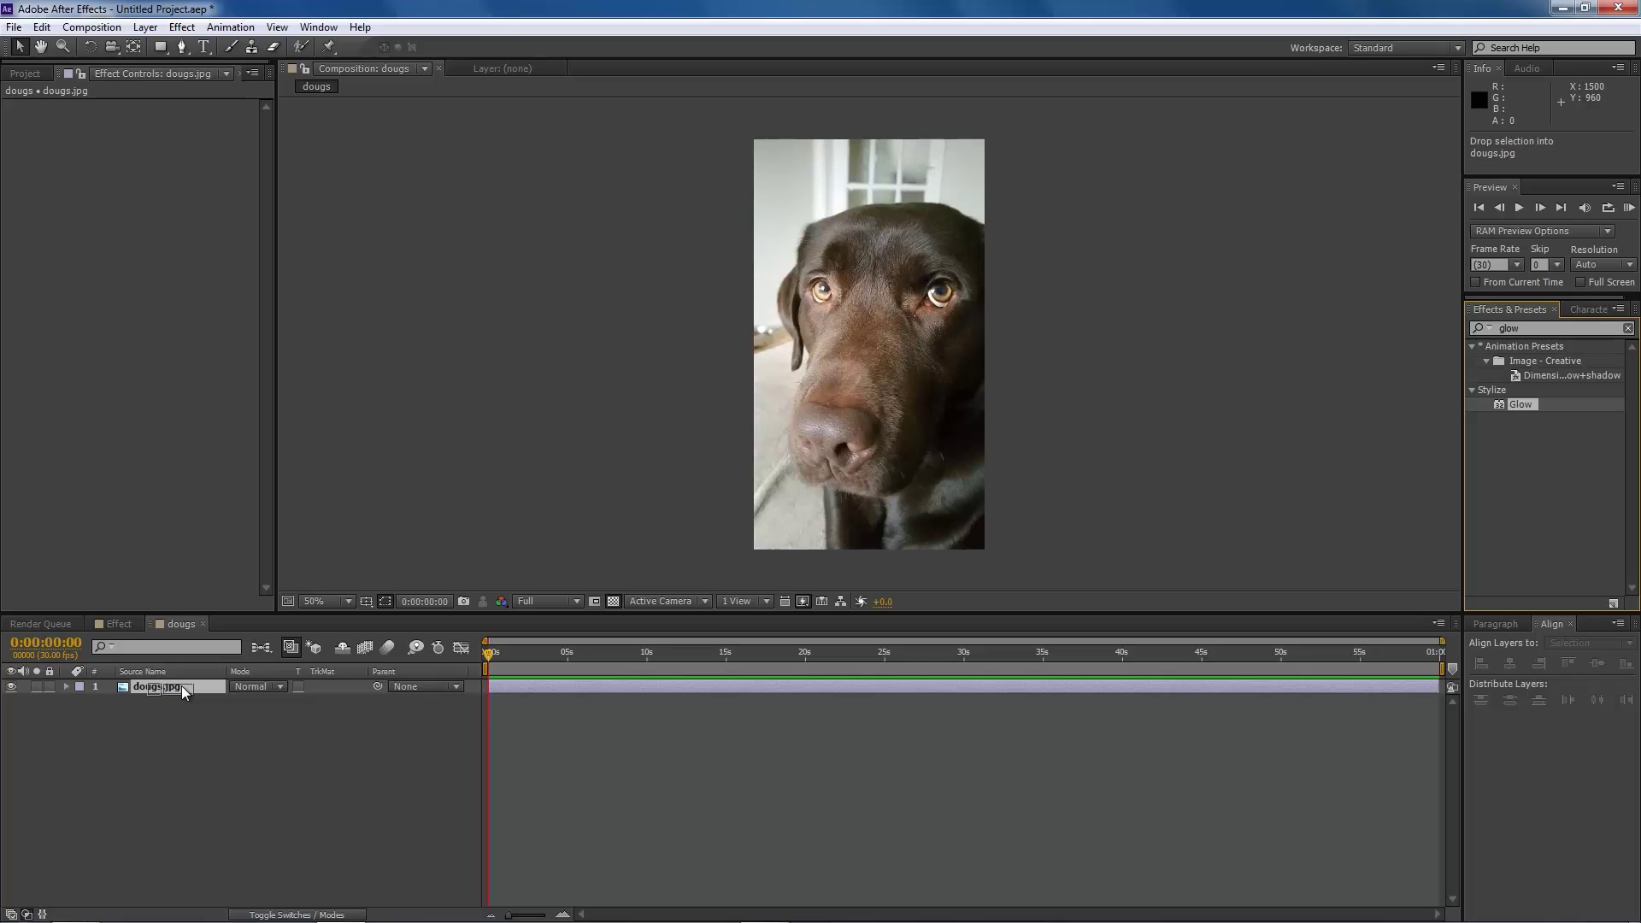
drag(181, 686, 182, 685)
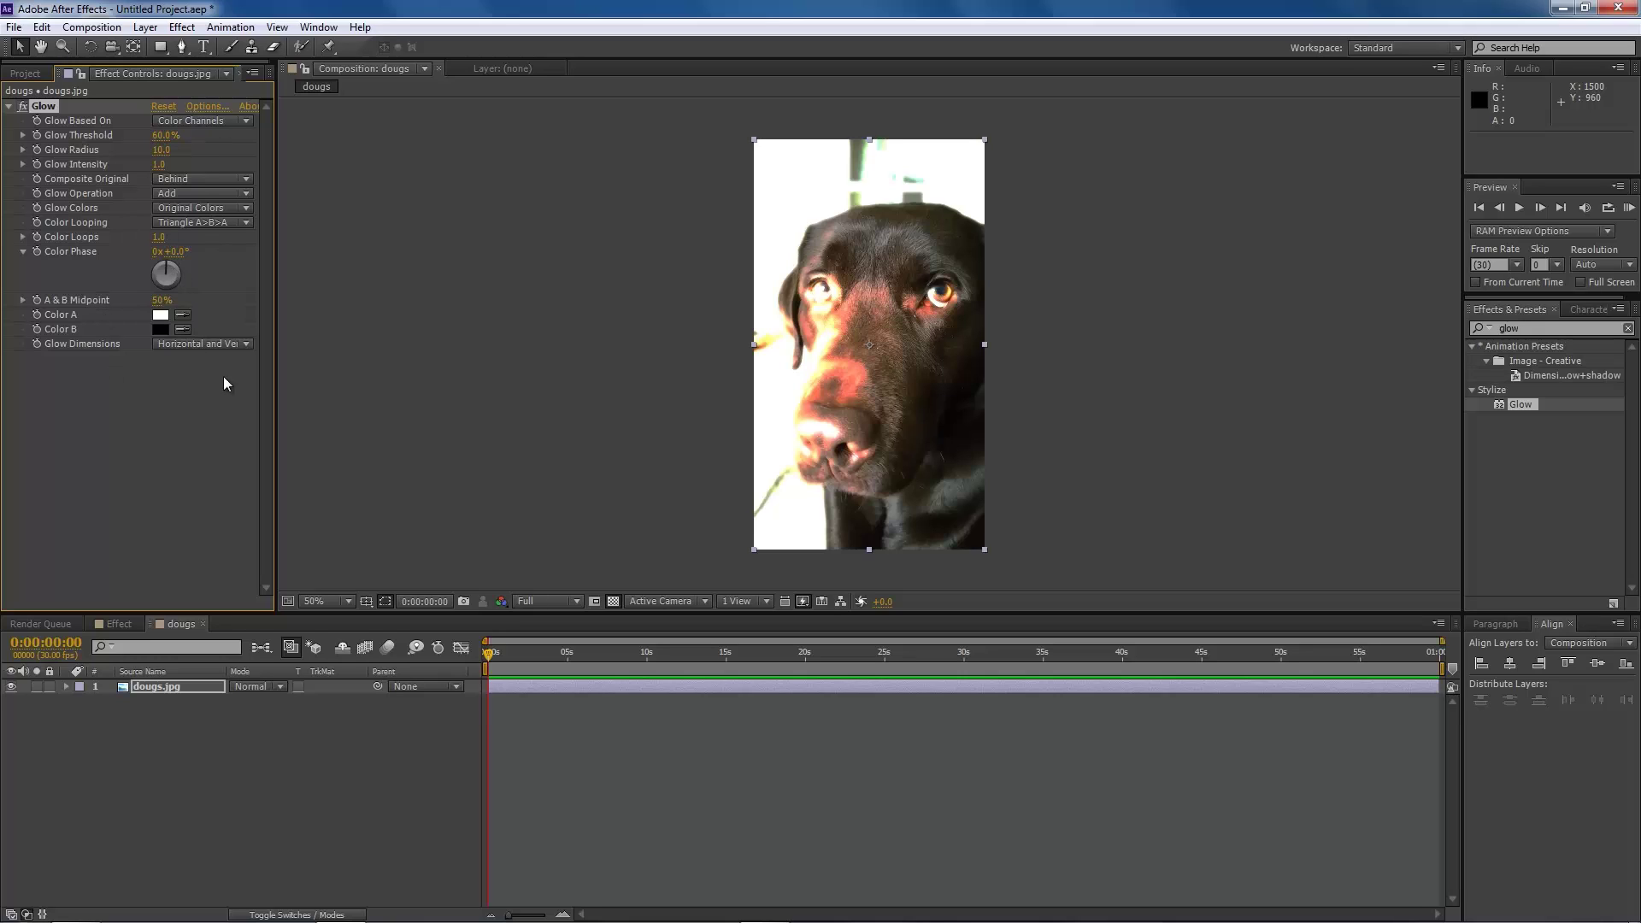
click(193, 444)
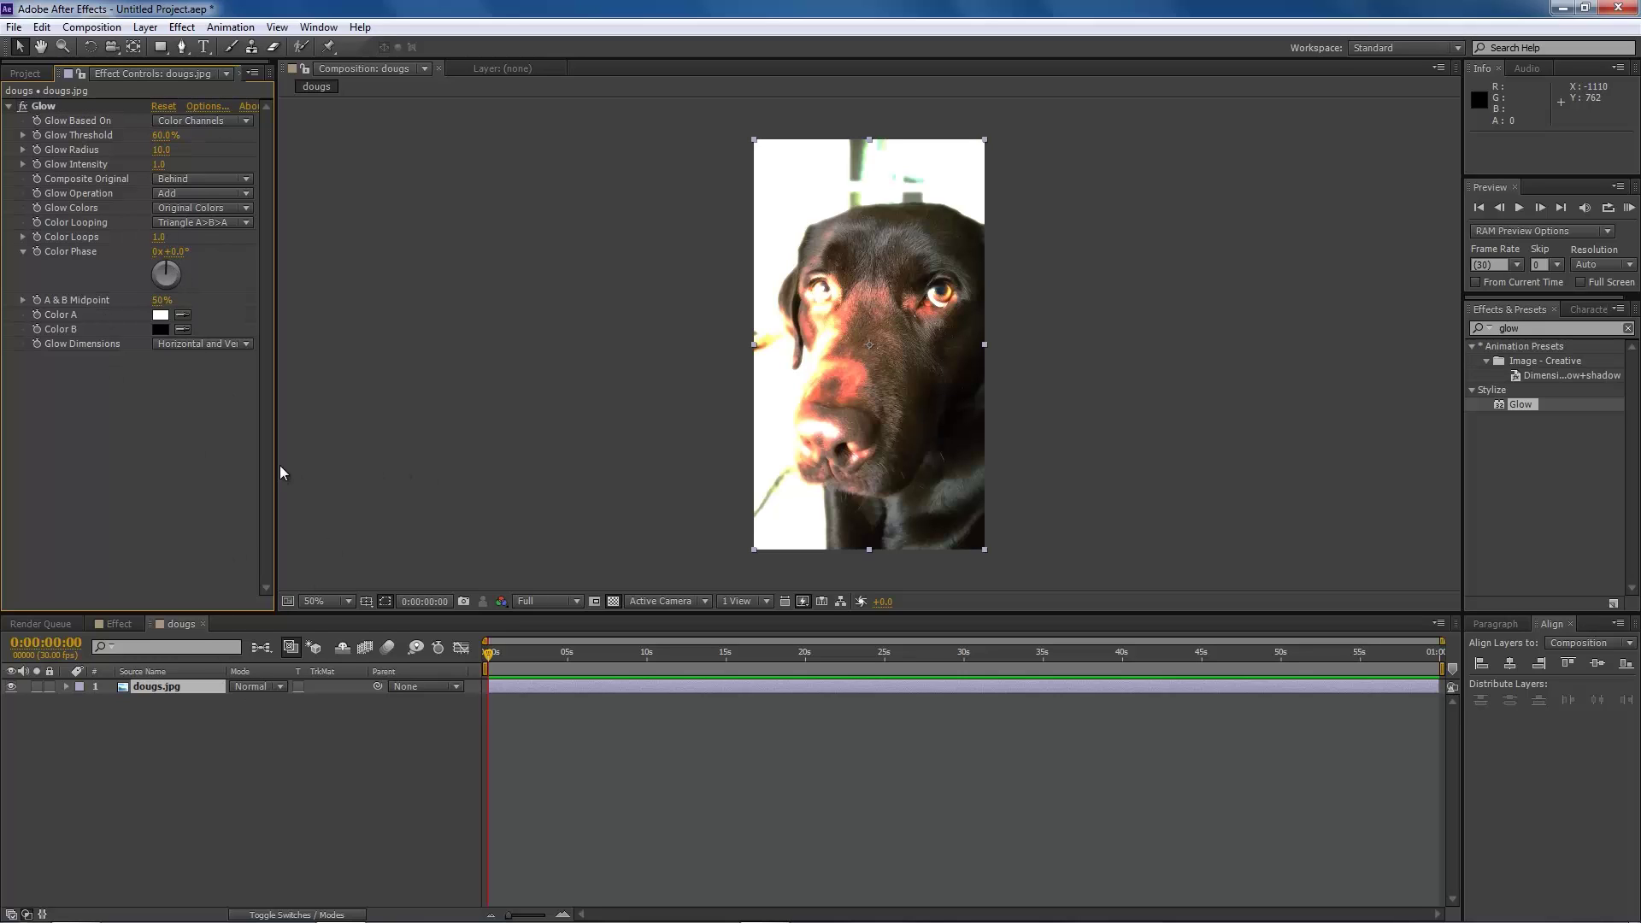
Delete the Glow effect and search Effects & Presets for 'box blur'
click(39, 107)
key(Delete)
click(1542, 327)
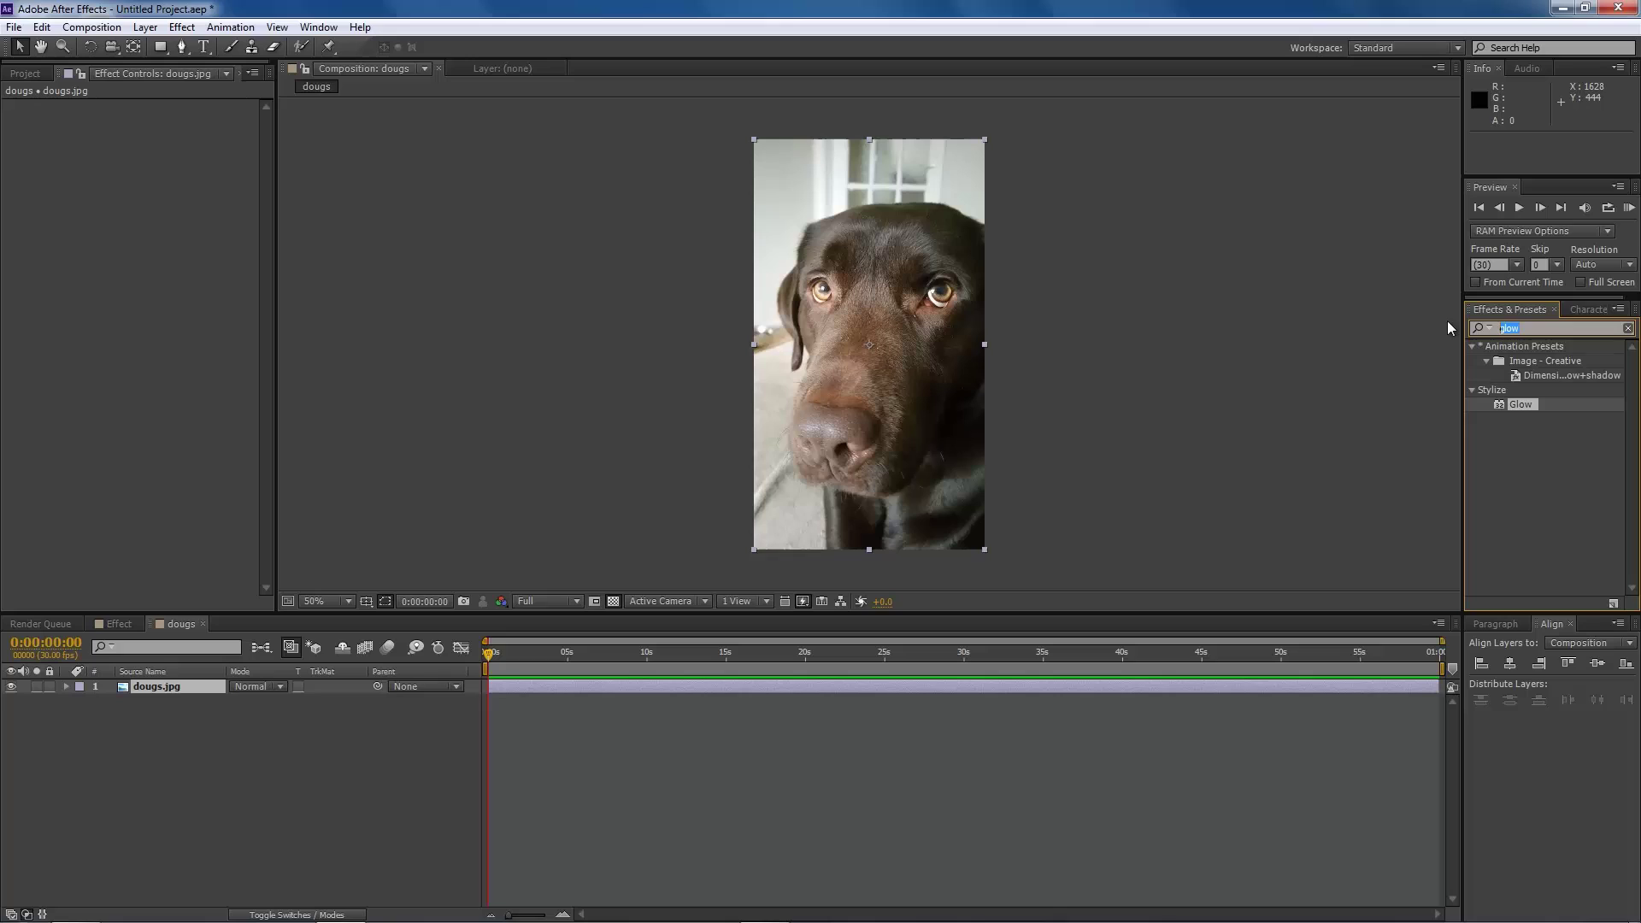
text(fat)
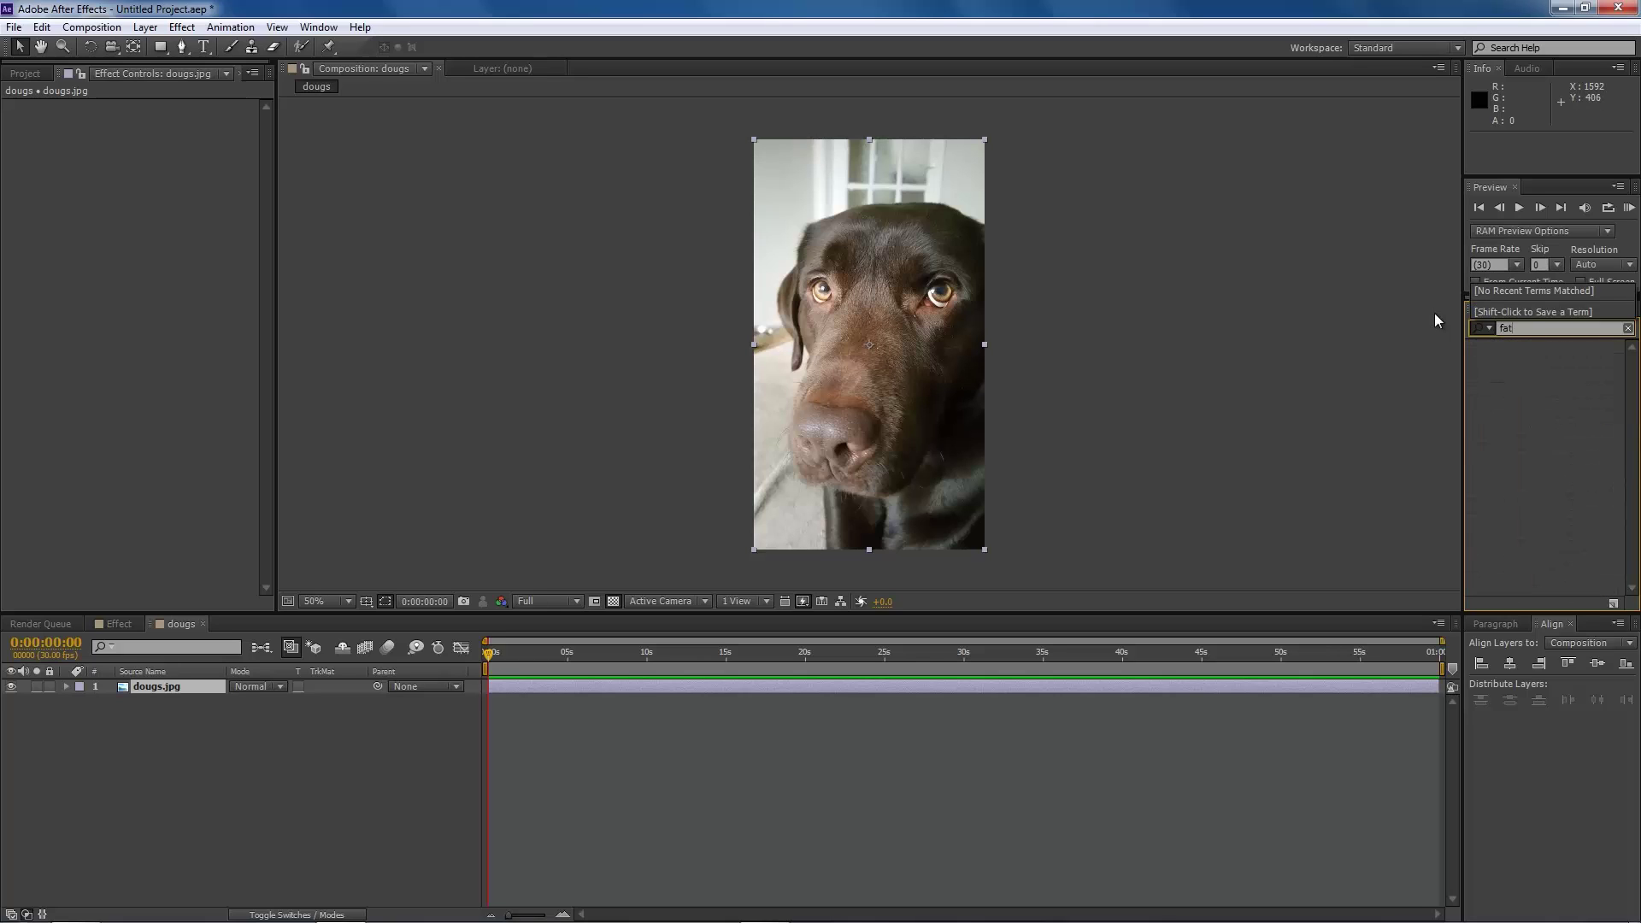
key(BackSpace)
key(BackSpace)
text(box blur)
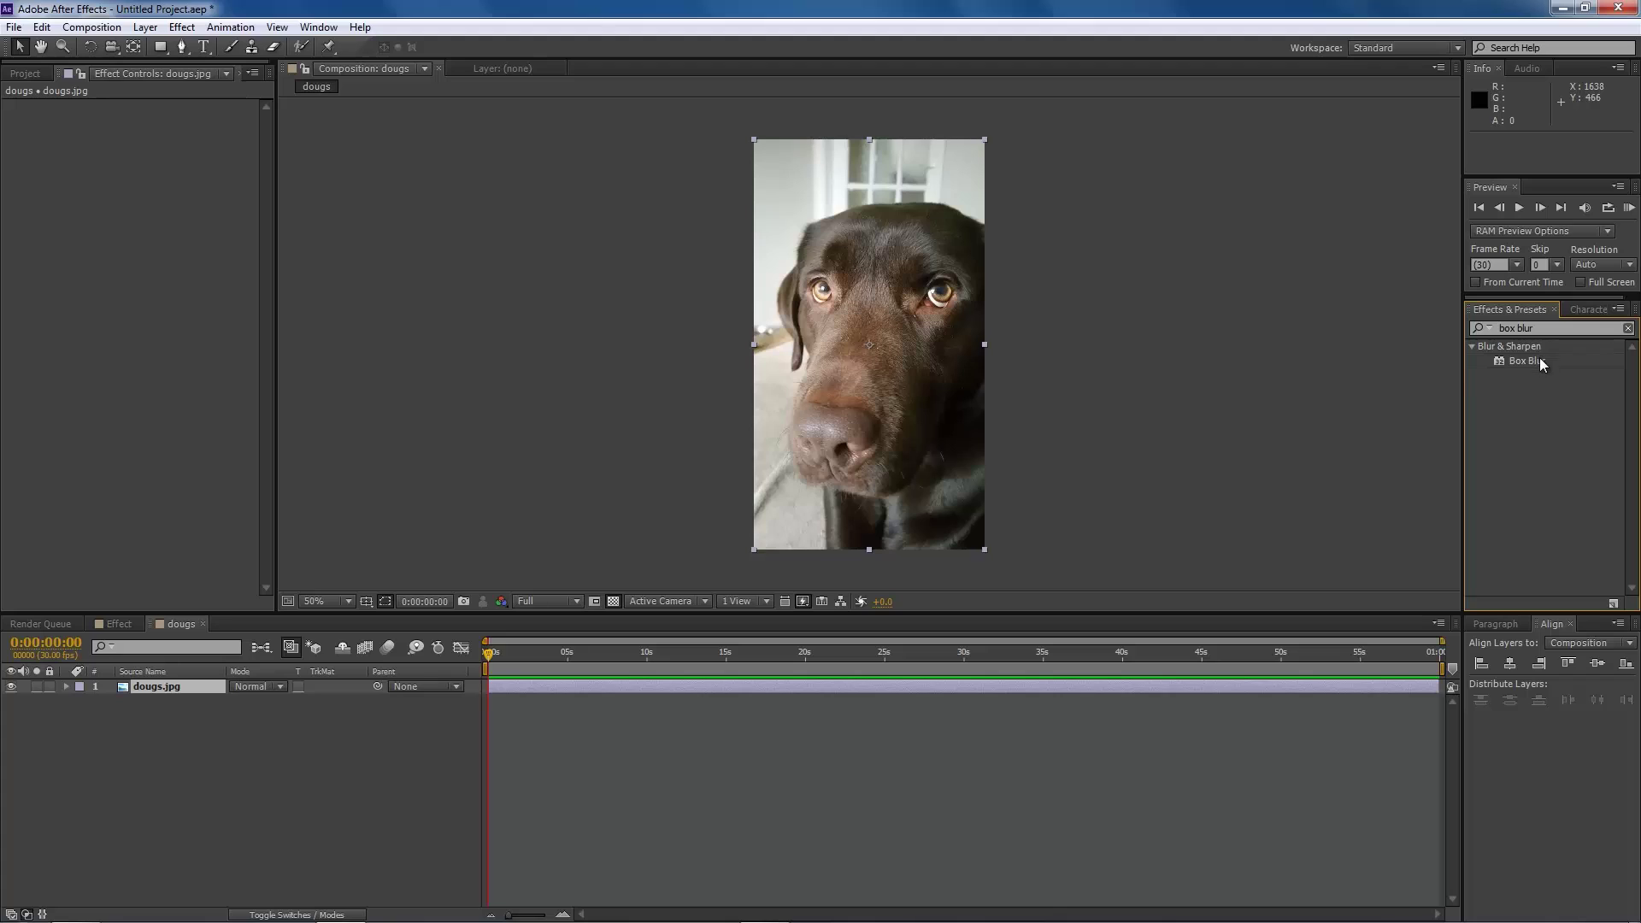
Apply Box Blur to the dog layer, leaving Blur Radius at 0.0 after previewing
drag(1540, 359, 948, 352)
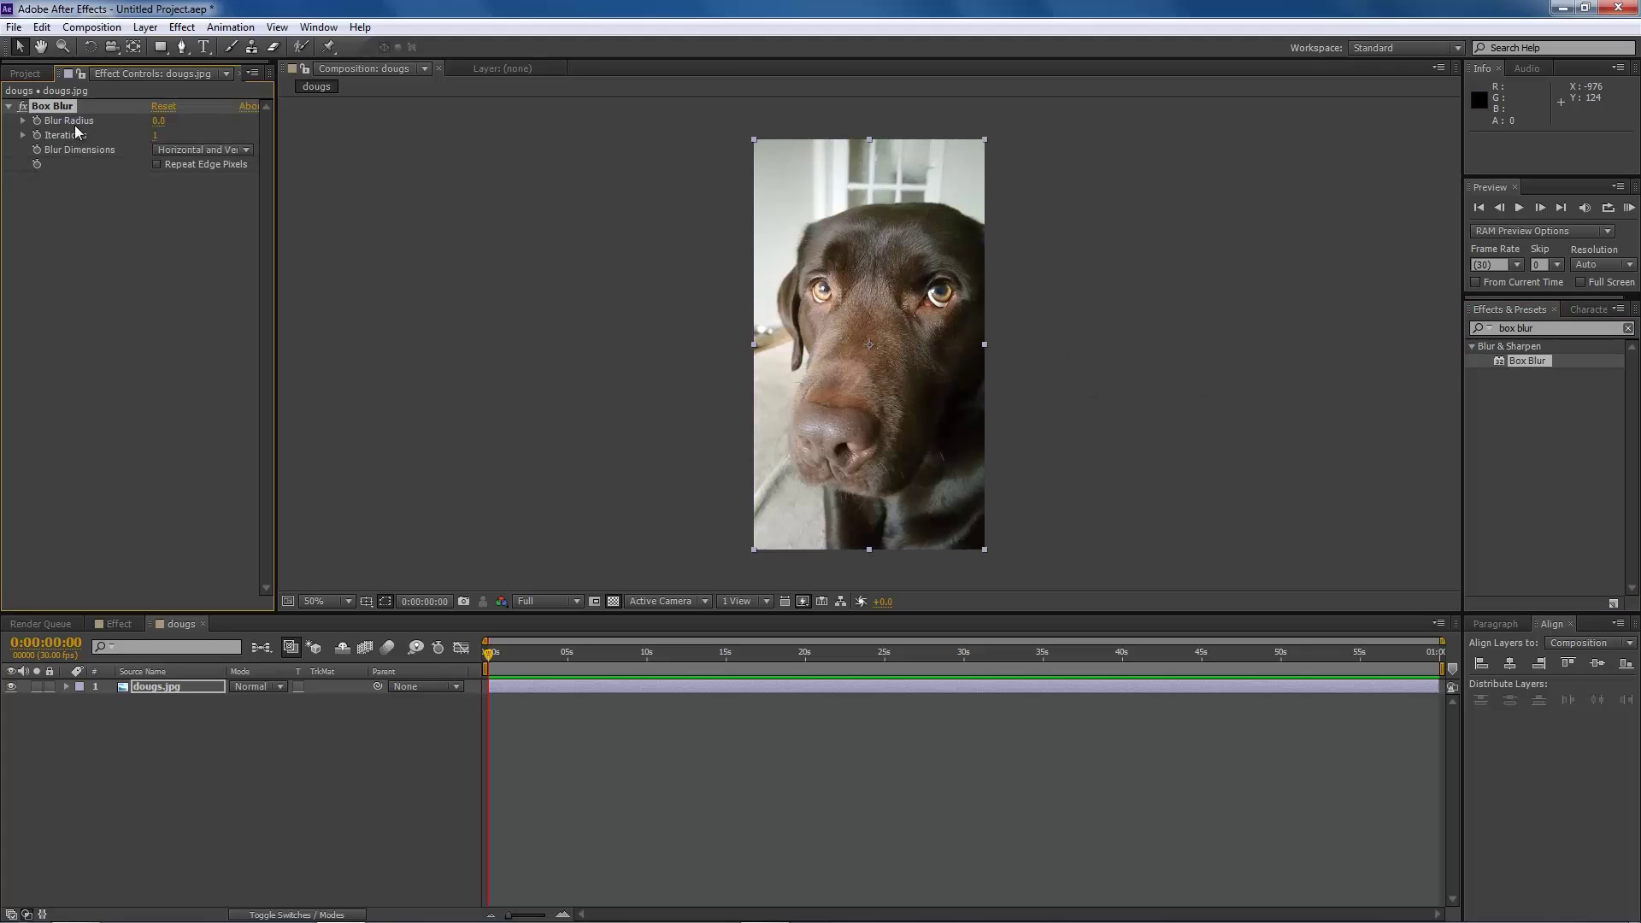
mouse_move(162, 121)
mouse_down()
mouse_move(214, 120)
mouse_move(142, 125)
mouse_up()
click(110, 265)
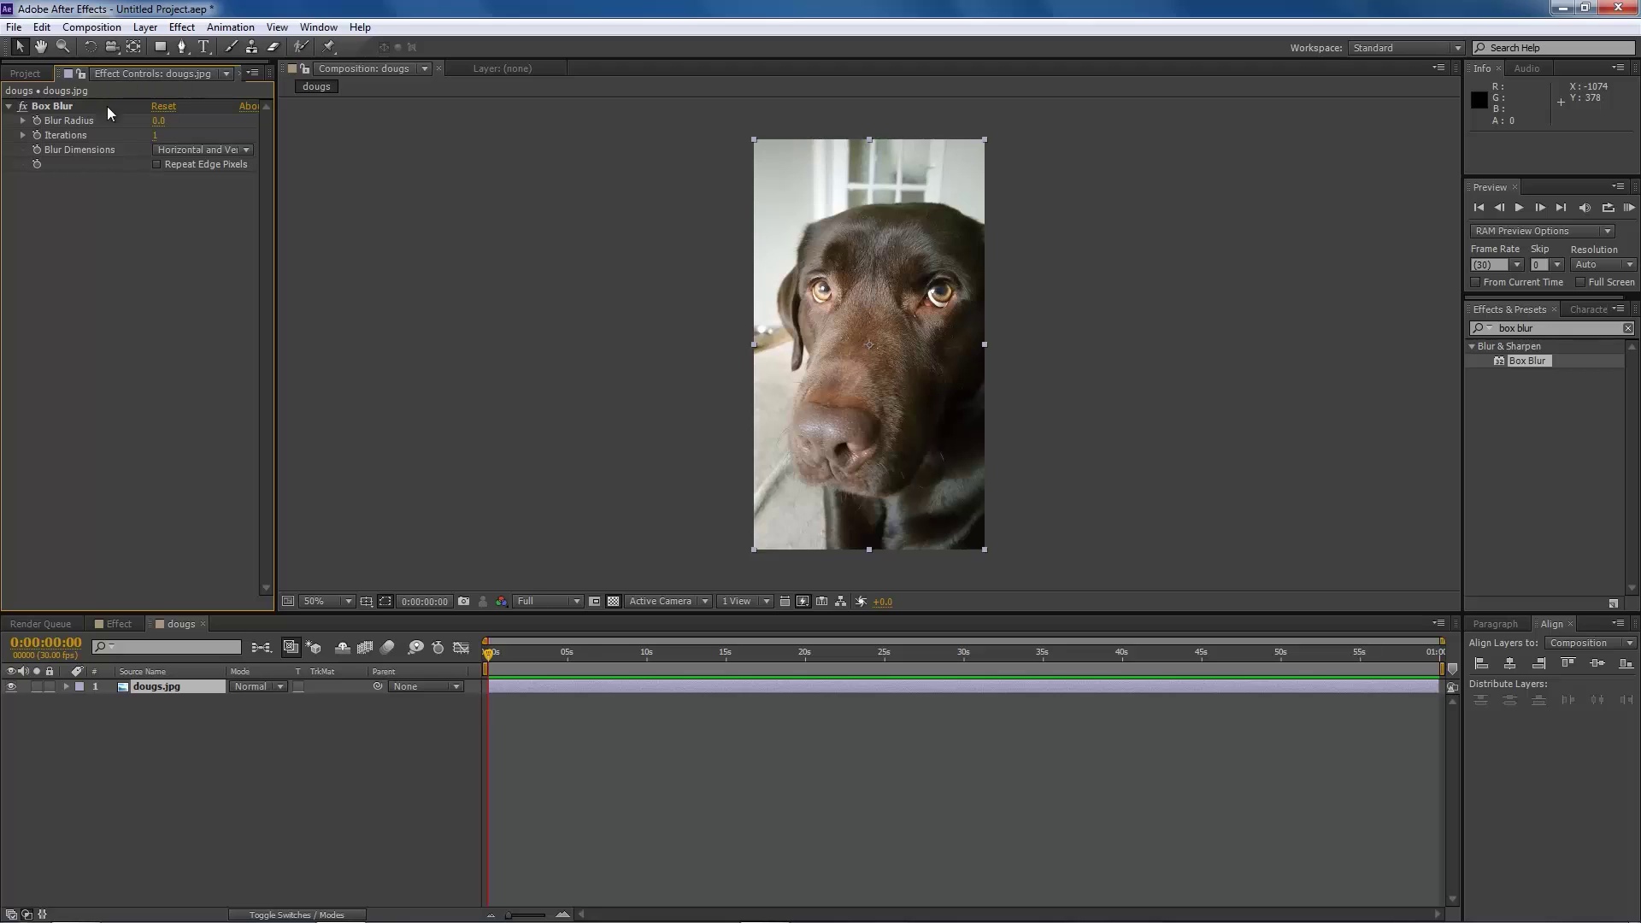
Twirl open dougs.jpg in the Timeline to inspect Box Blur's properties, then collapse Effects
click(169, 757)
click(165, 689)
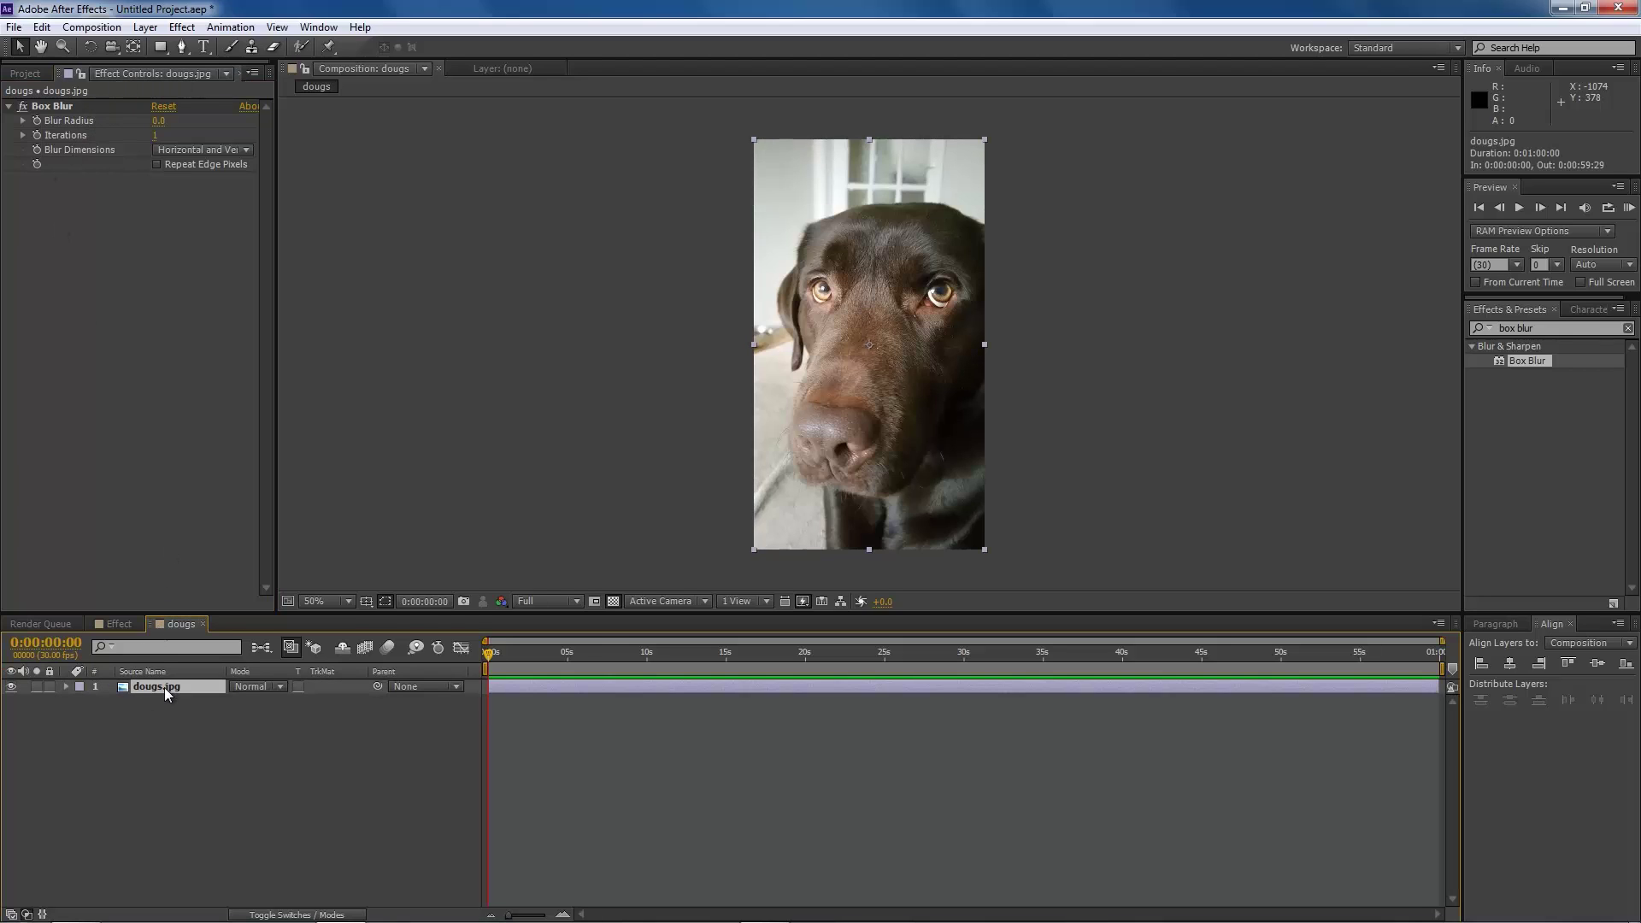
click(65, 687)
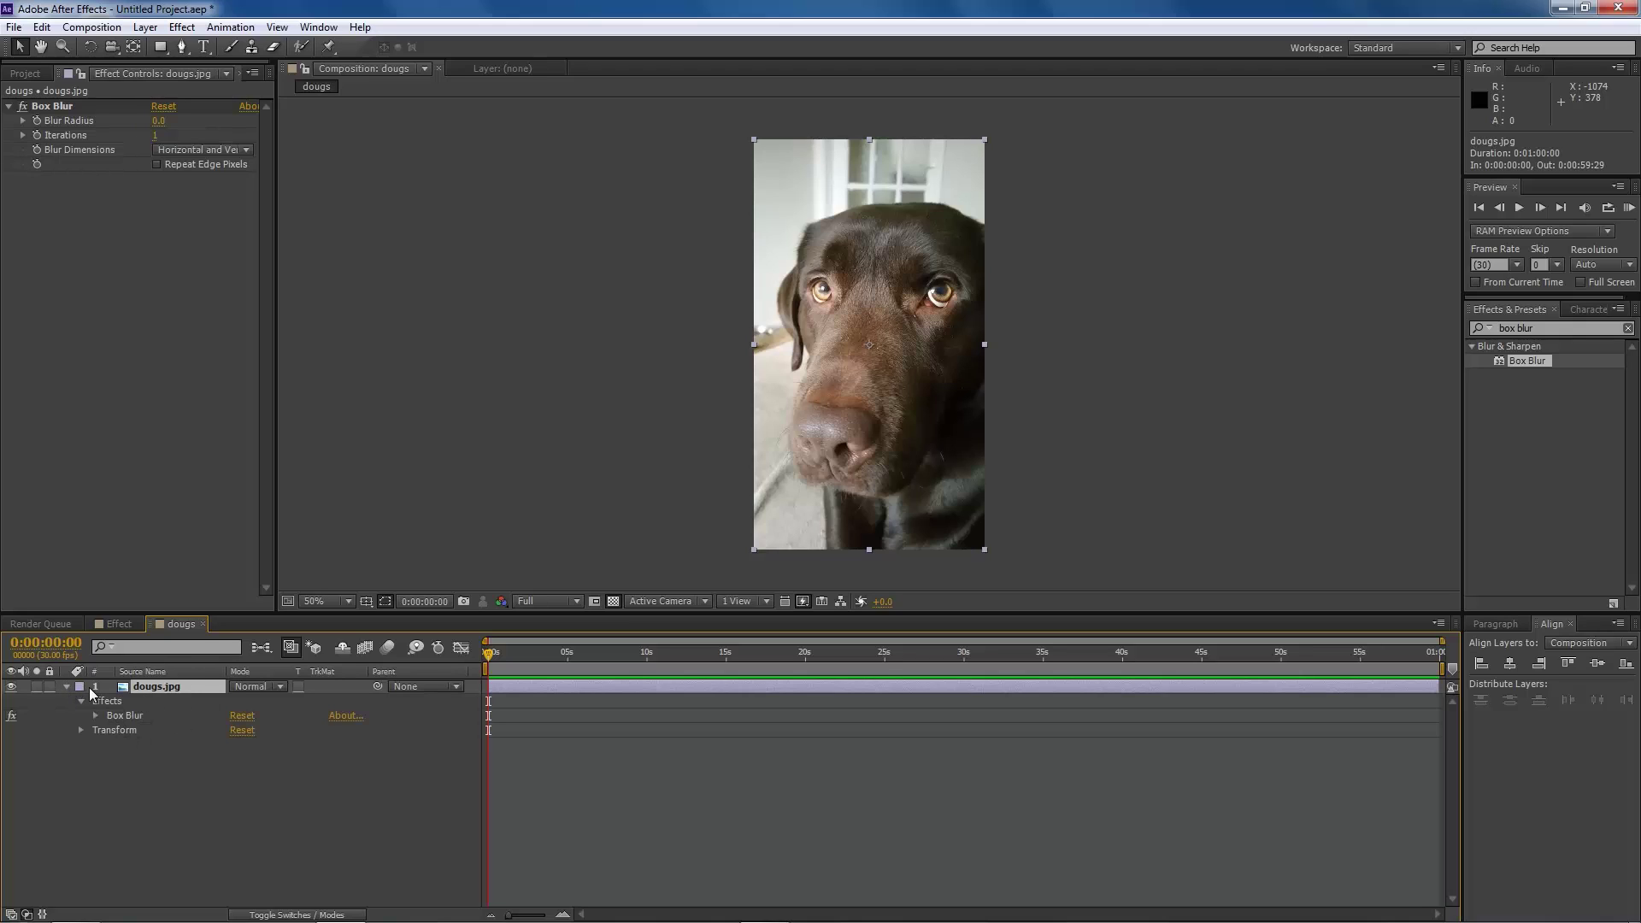
click(81, 701)
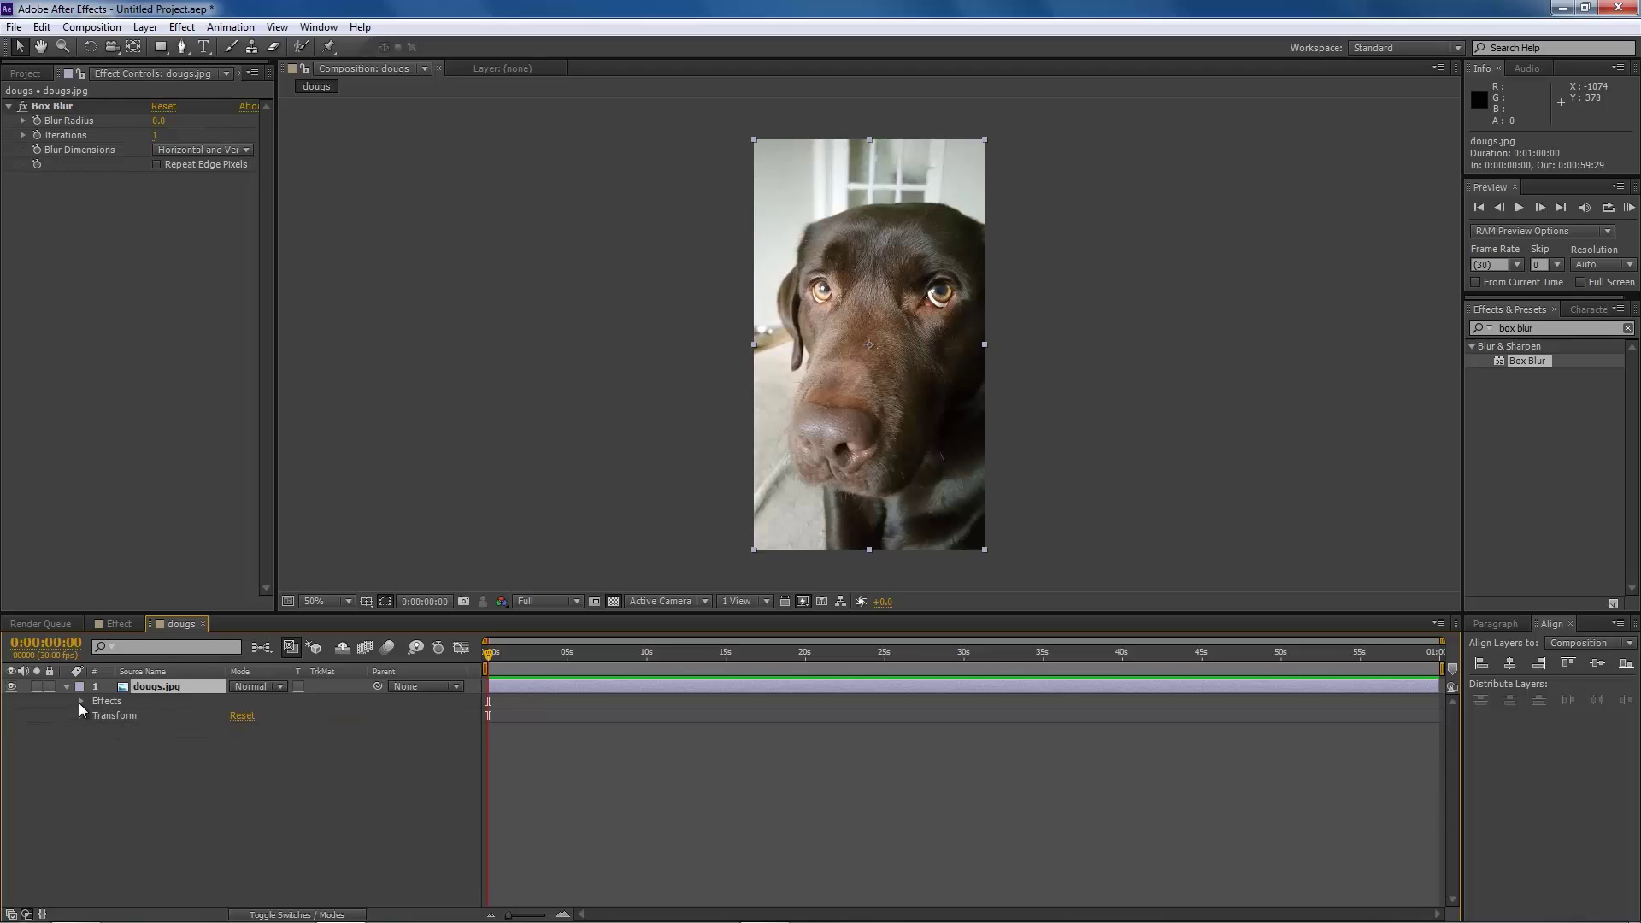
click(80, 701)
click(96, 716)
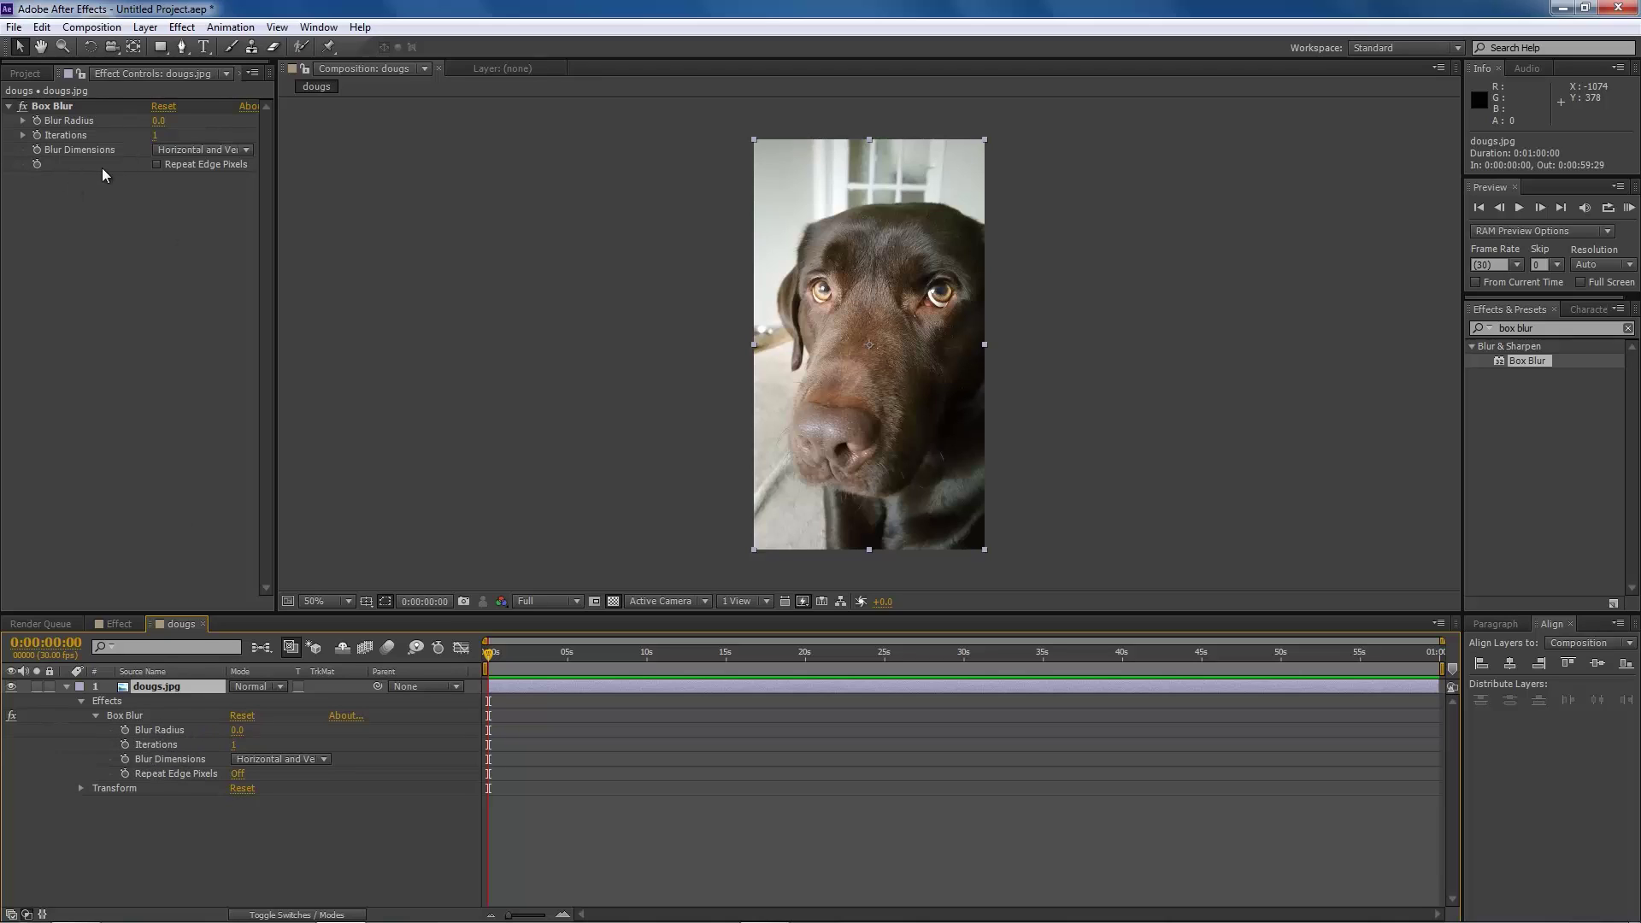
click(81, 701)
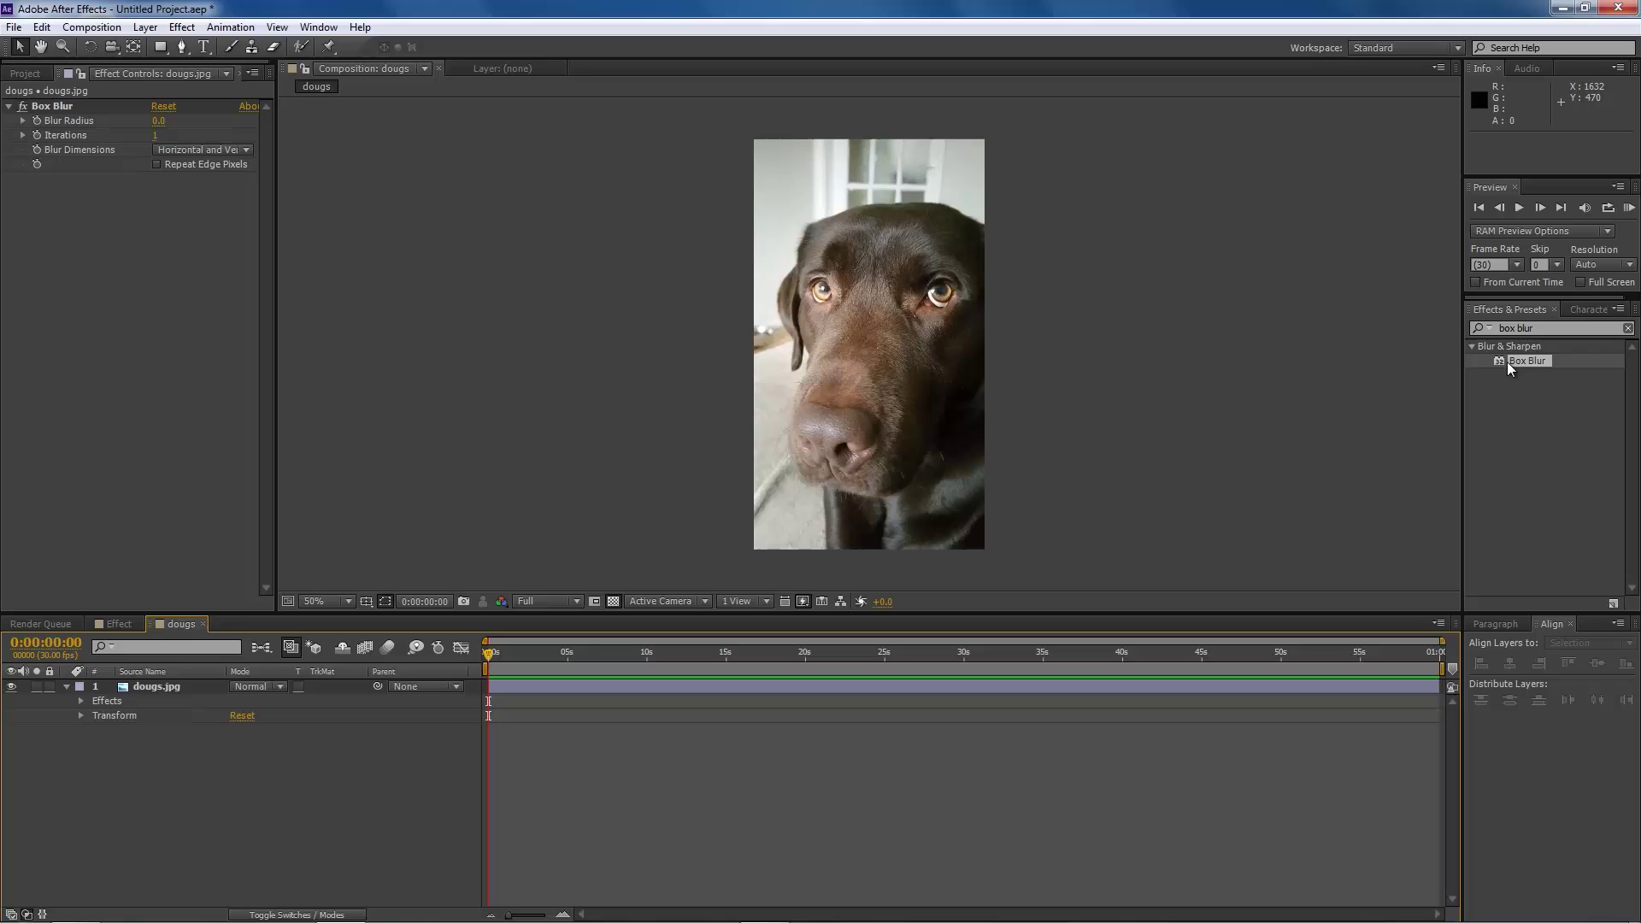
Search 'glo' and apply Glow at defaults to the dog layer alongside Box Blur
click(1539, 329)
text(glow)
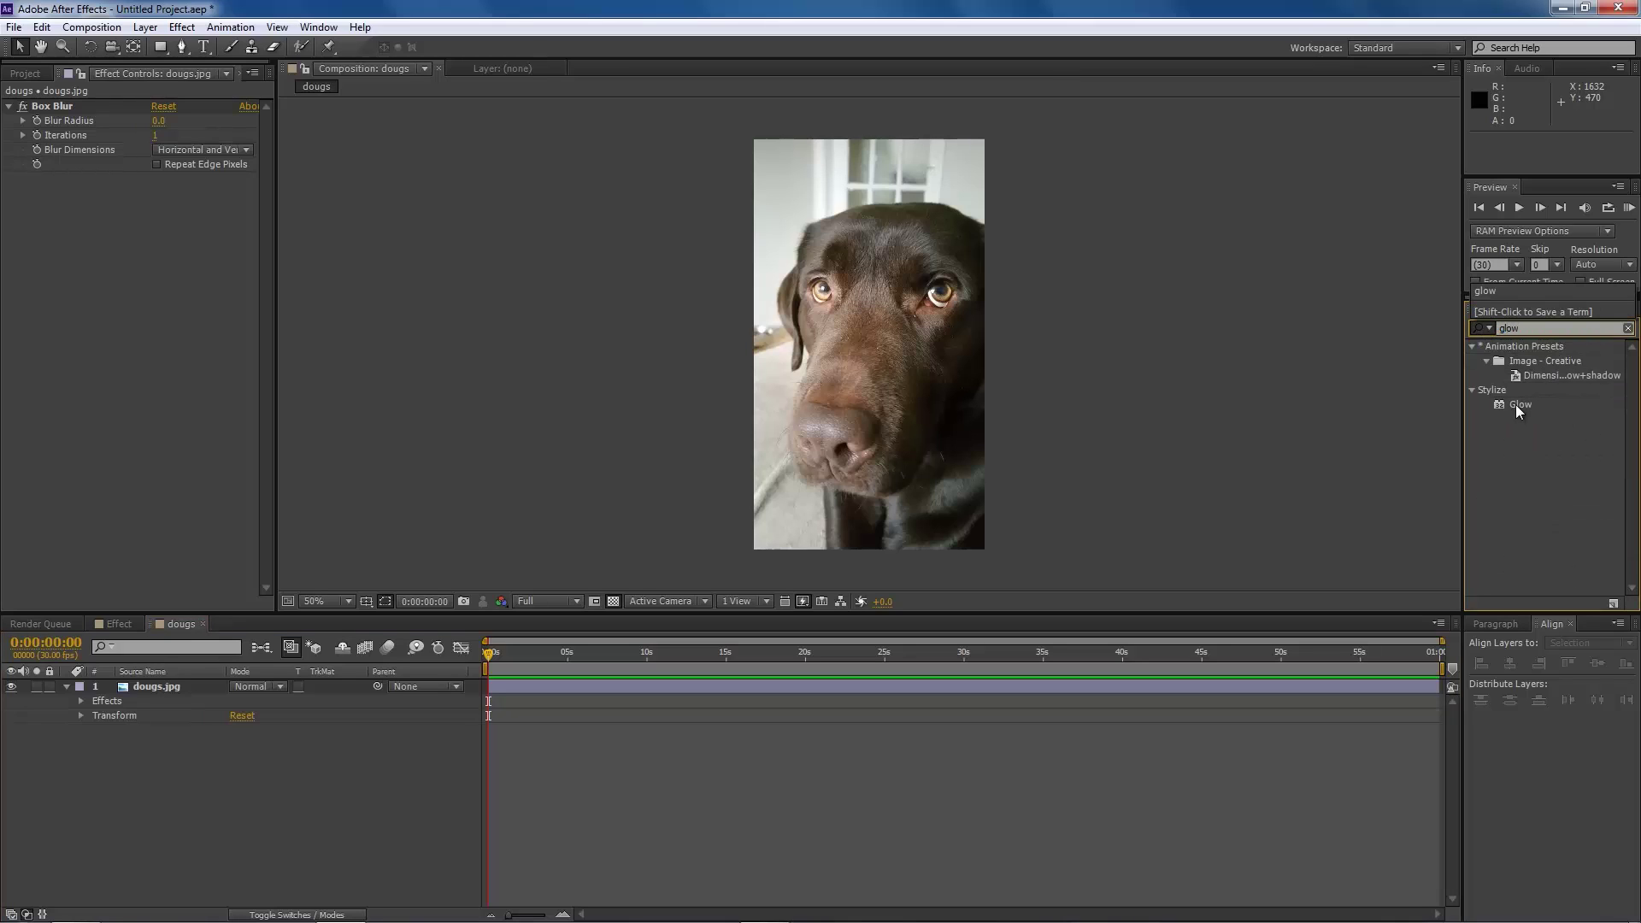
drag(1519, 407, 855, 300)
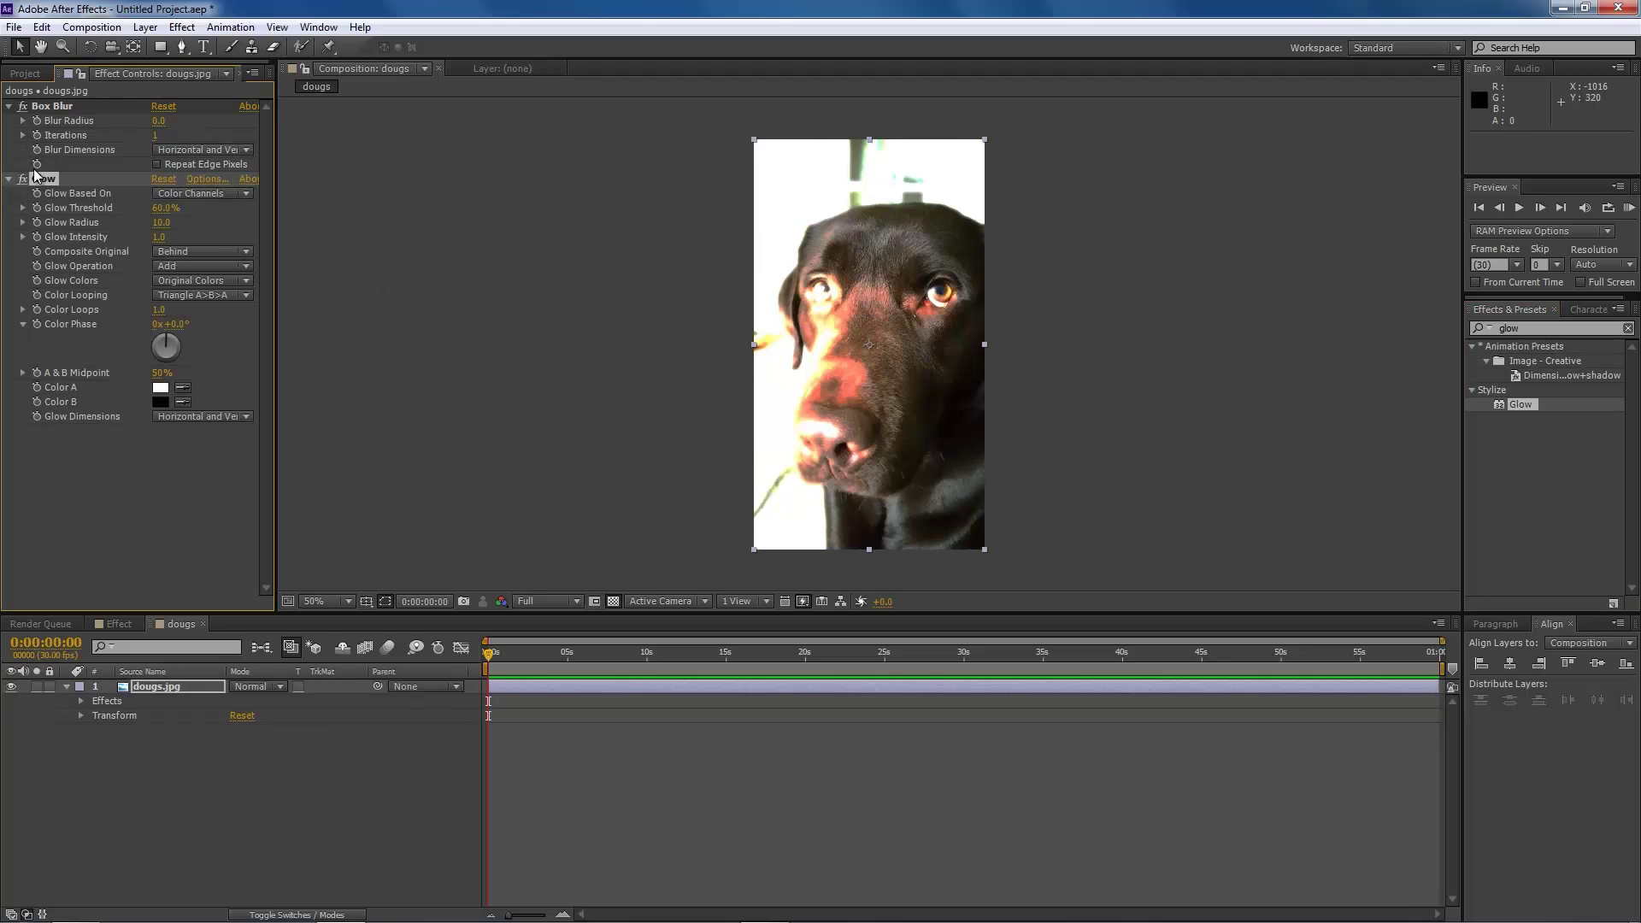
click(142, 534)
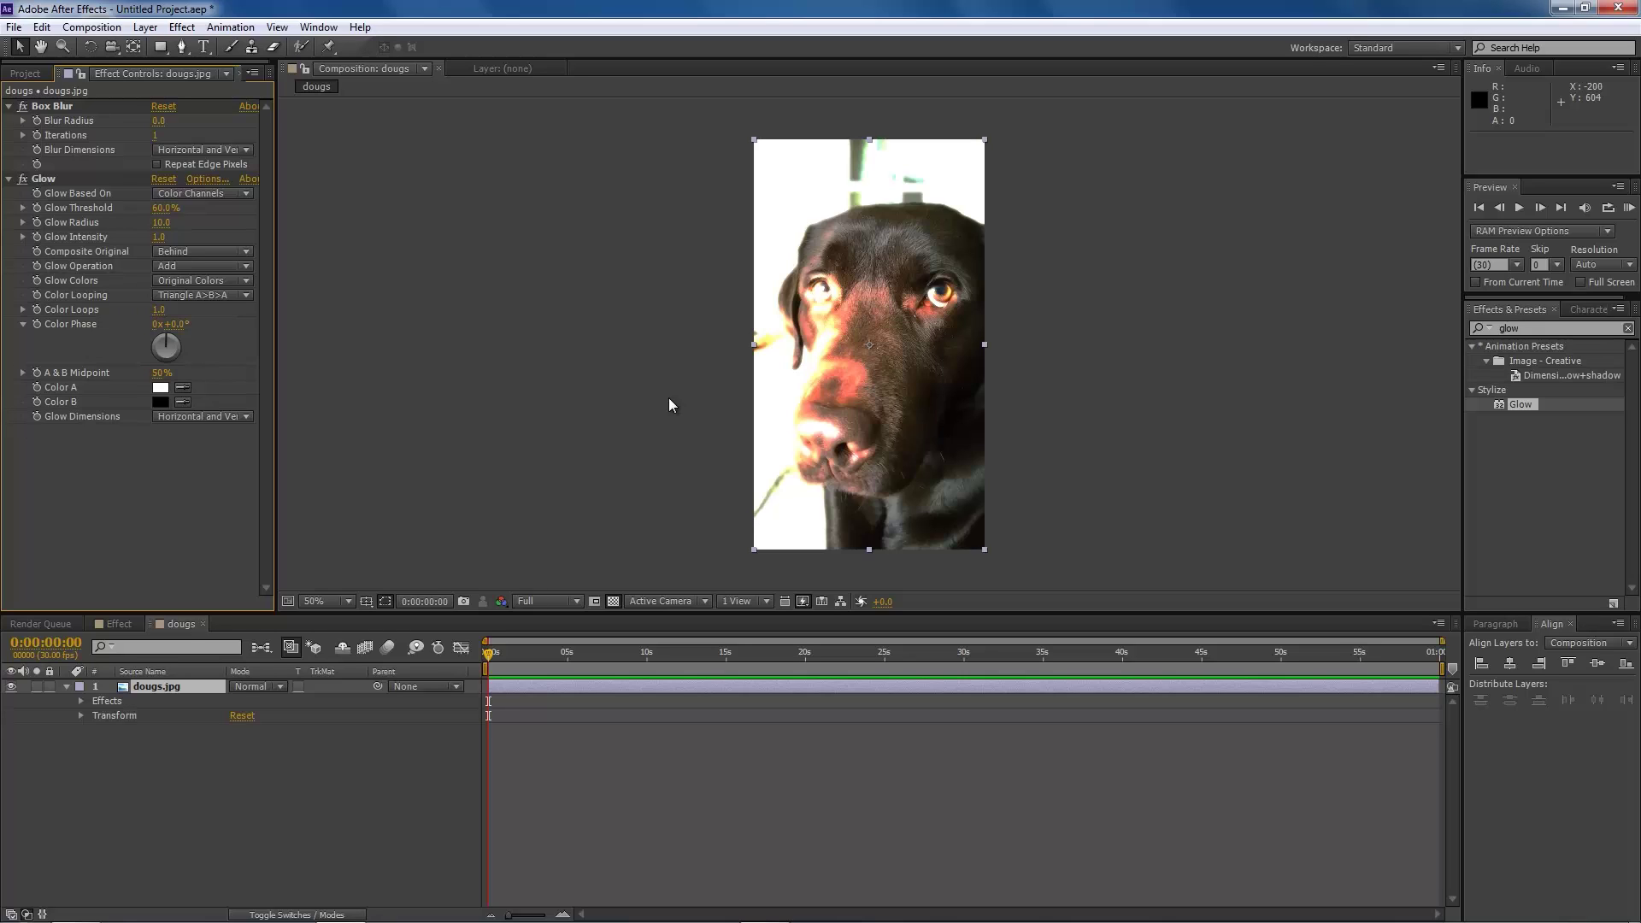
Reorder the effects in Effect Controls so Glow sits above Box Blur
click(44, 180)
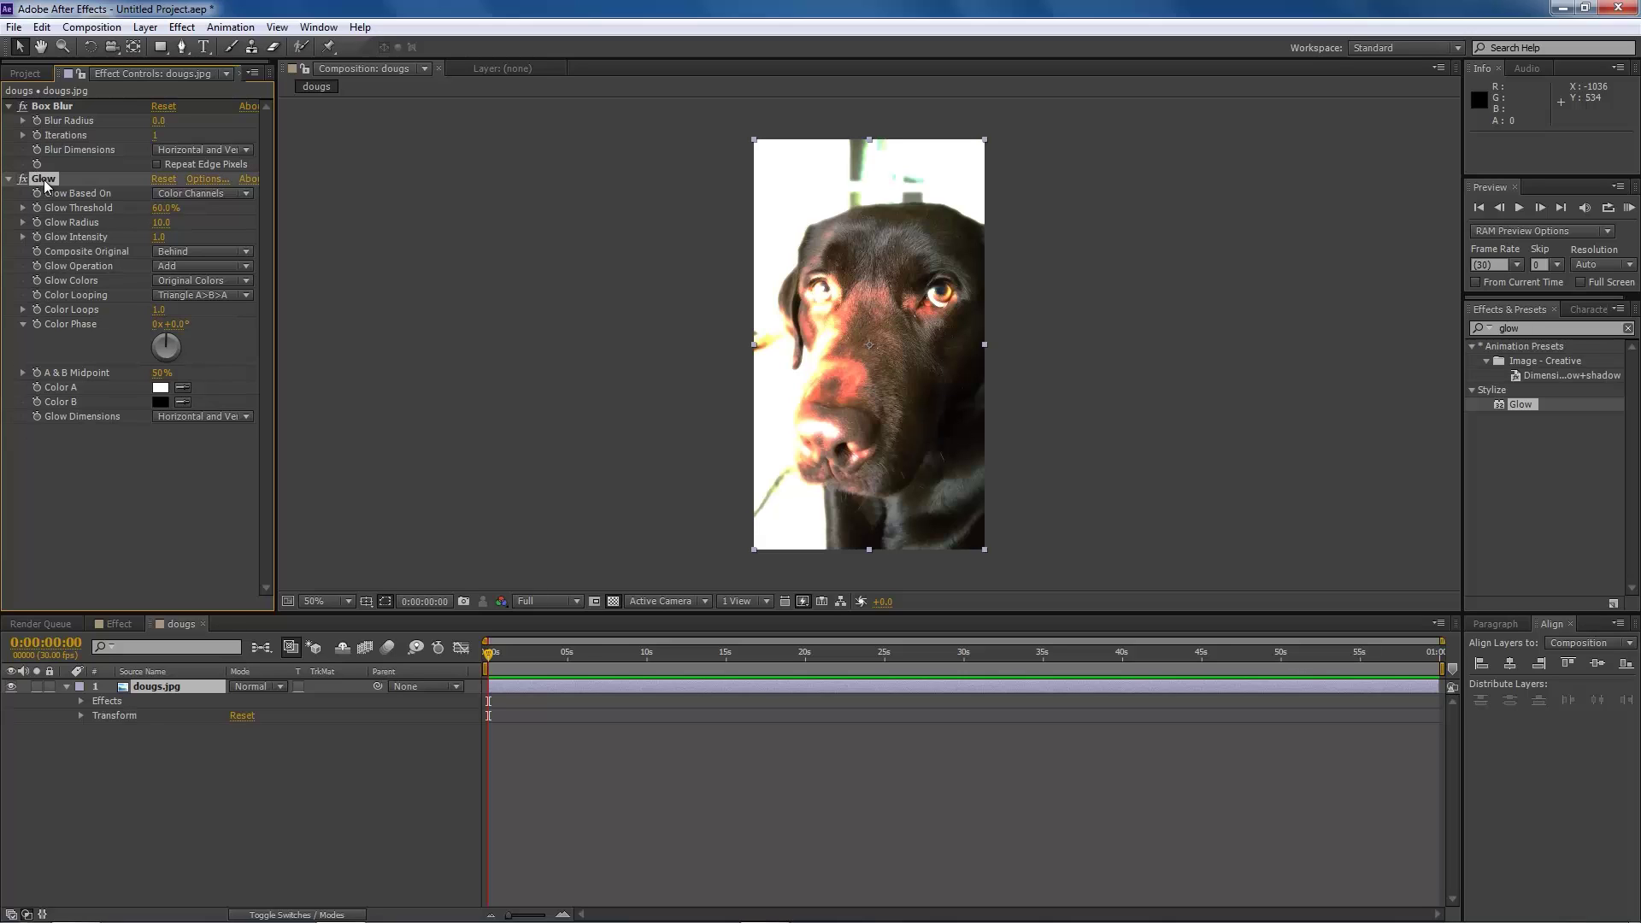
drag(43, 179, 79, 100)
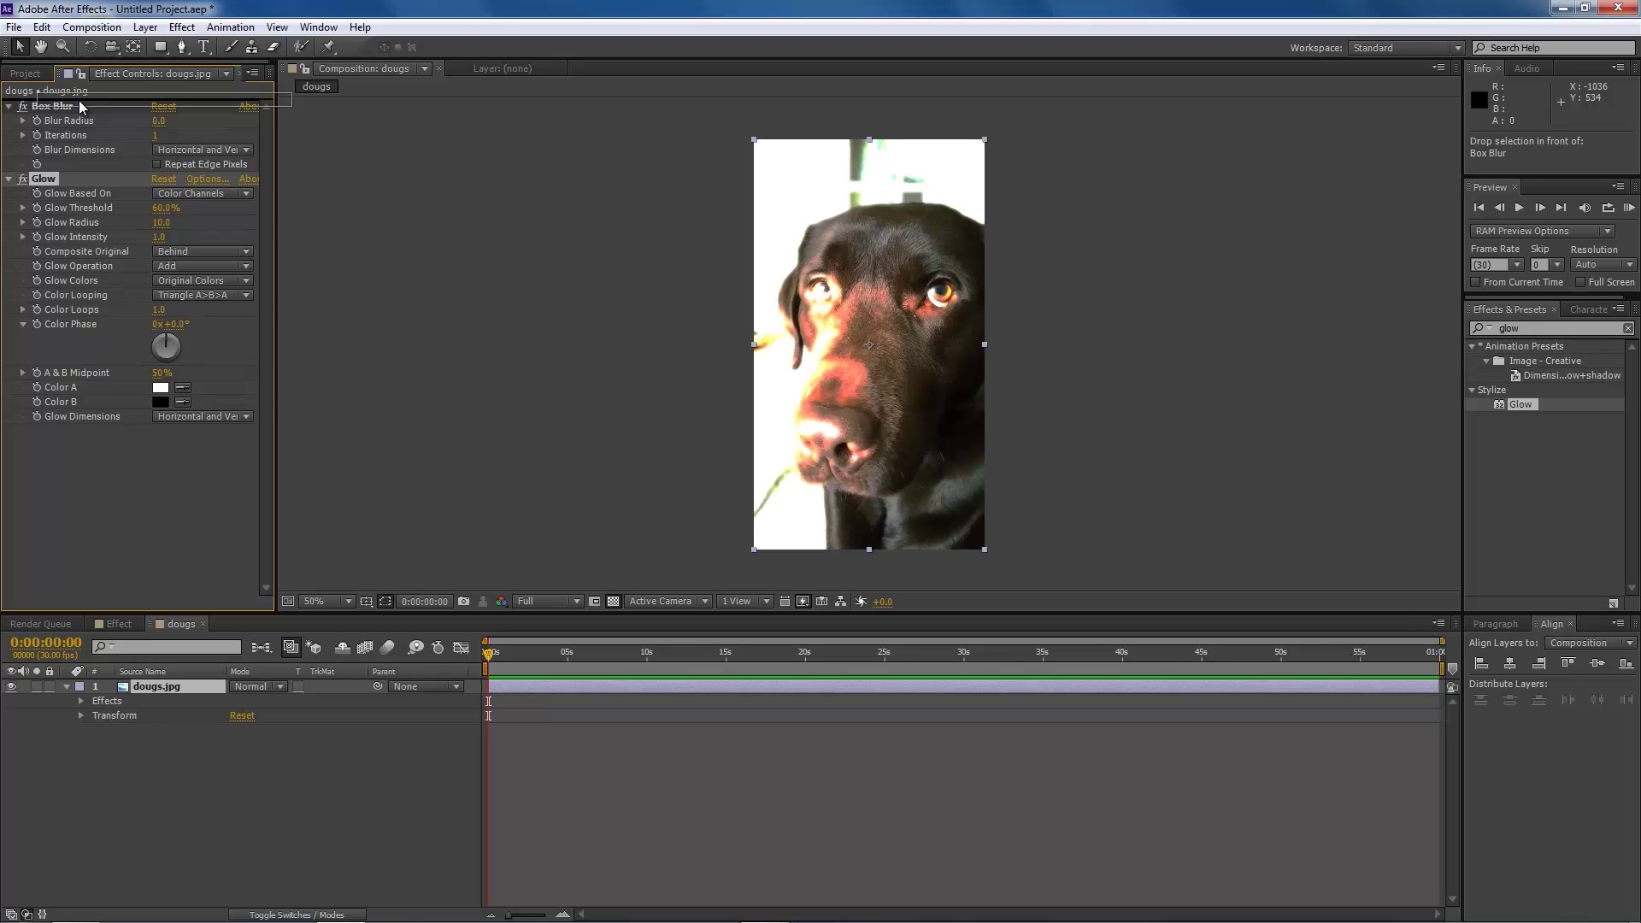
drag(79, 100, 78, 100)
drag(78, 100, 79, 100)
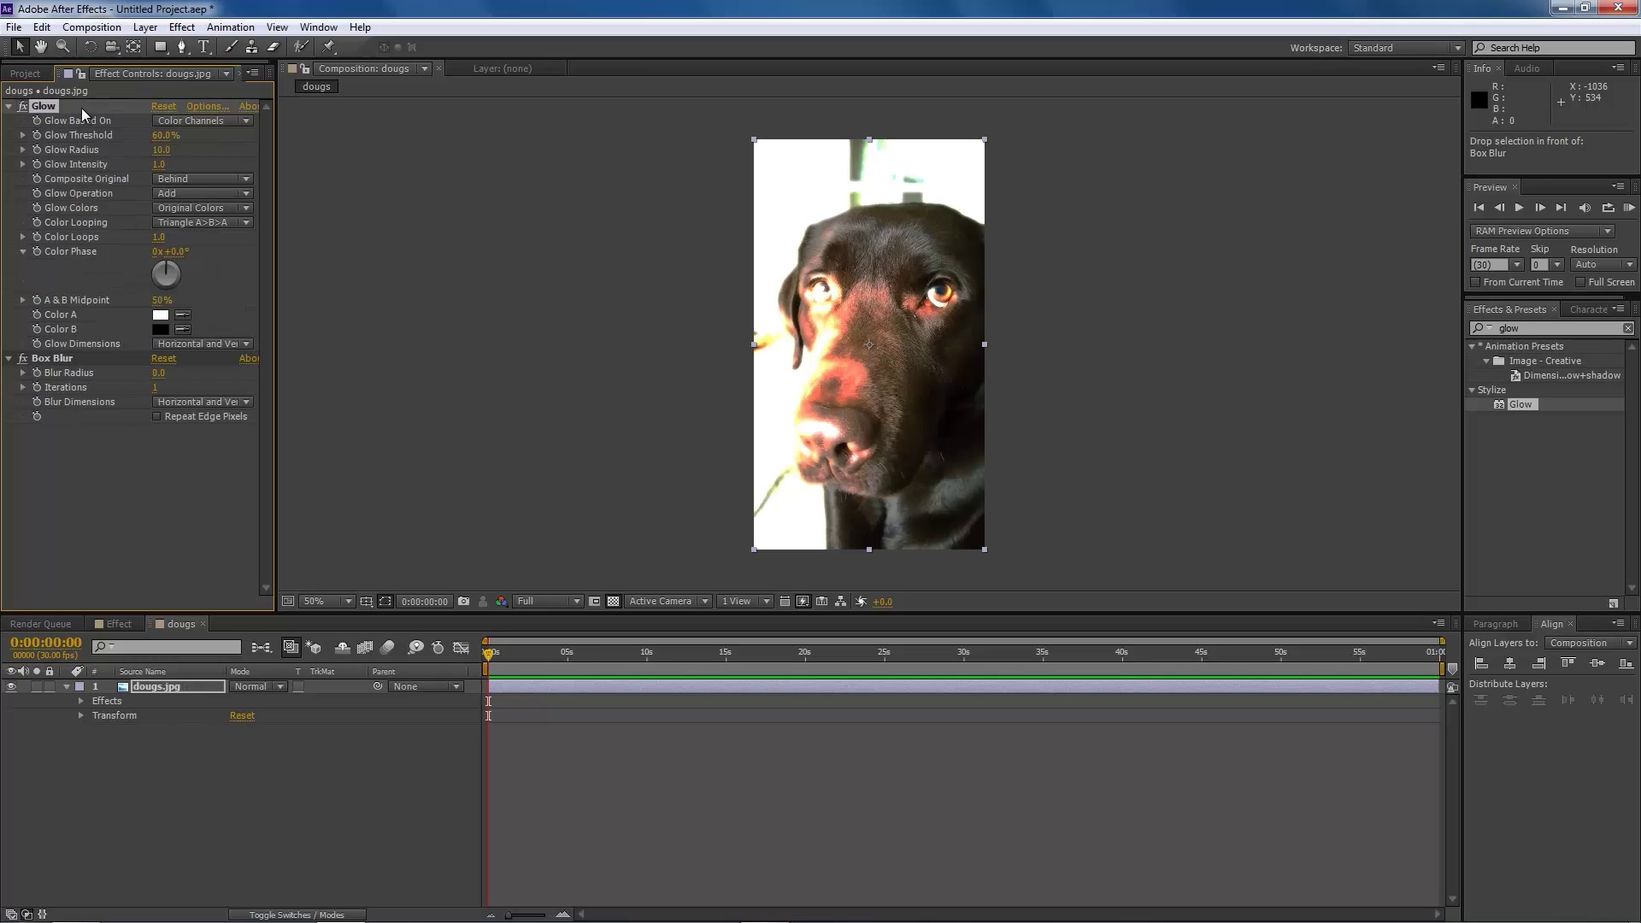
Give Box Blur a Blur Radius of 20.0 and move Glow below Box Blur in Effect Controls
drag(159, 373, 170, 374)
click(161, 374)
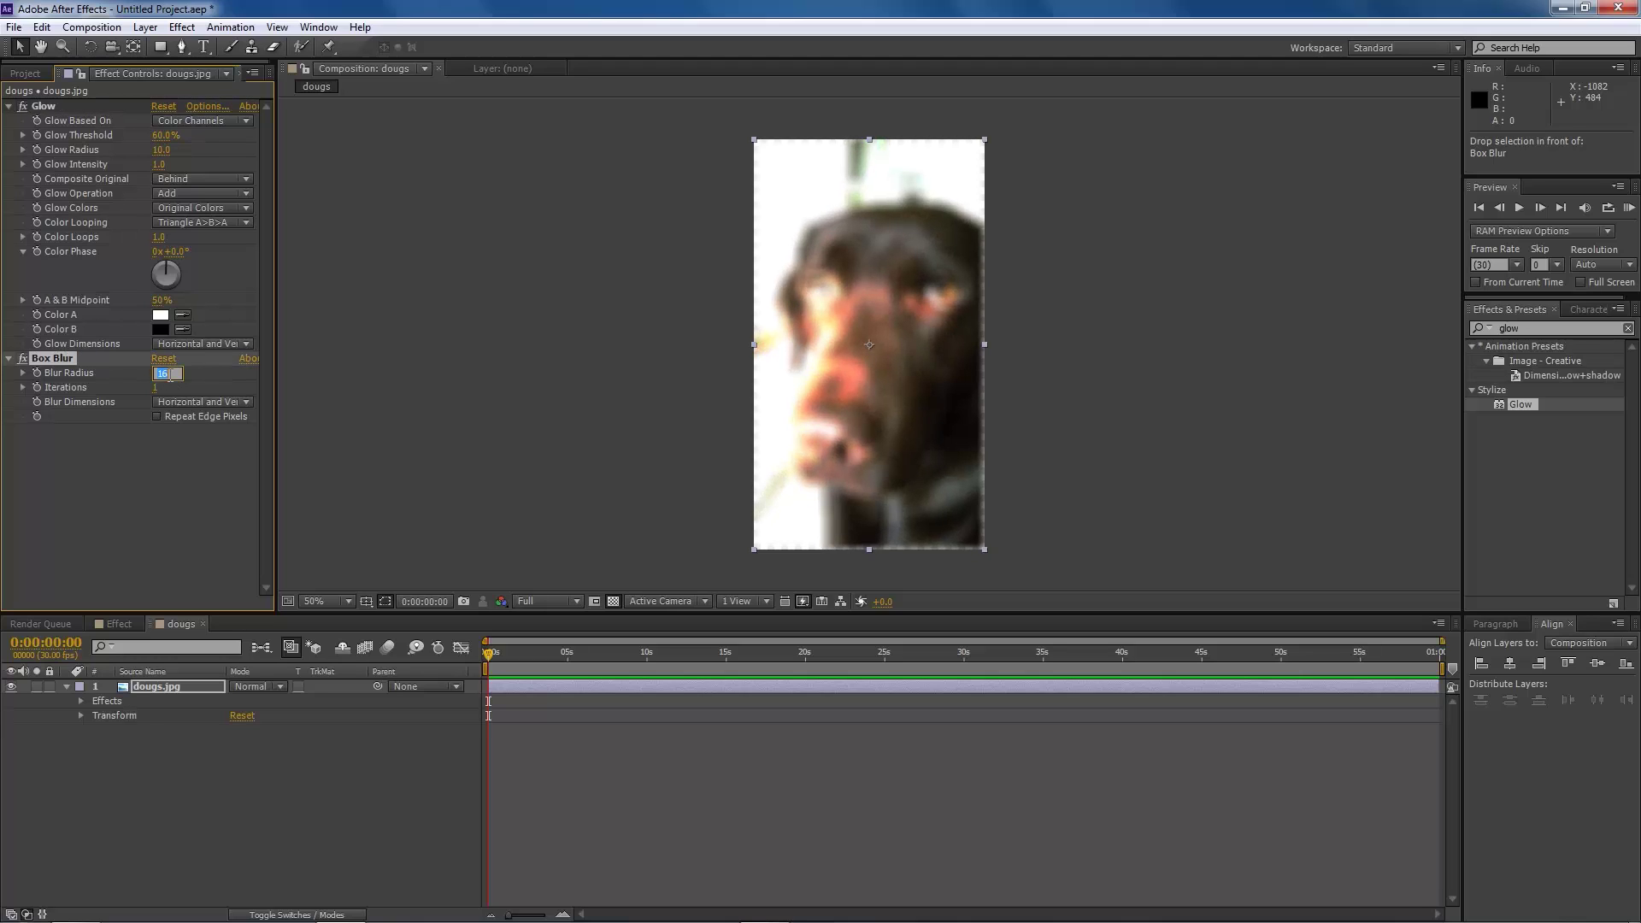
text(20)
key(Return)
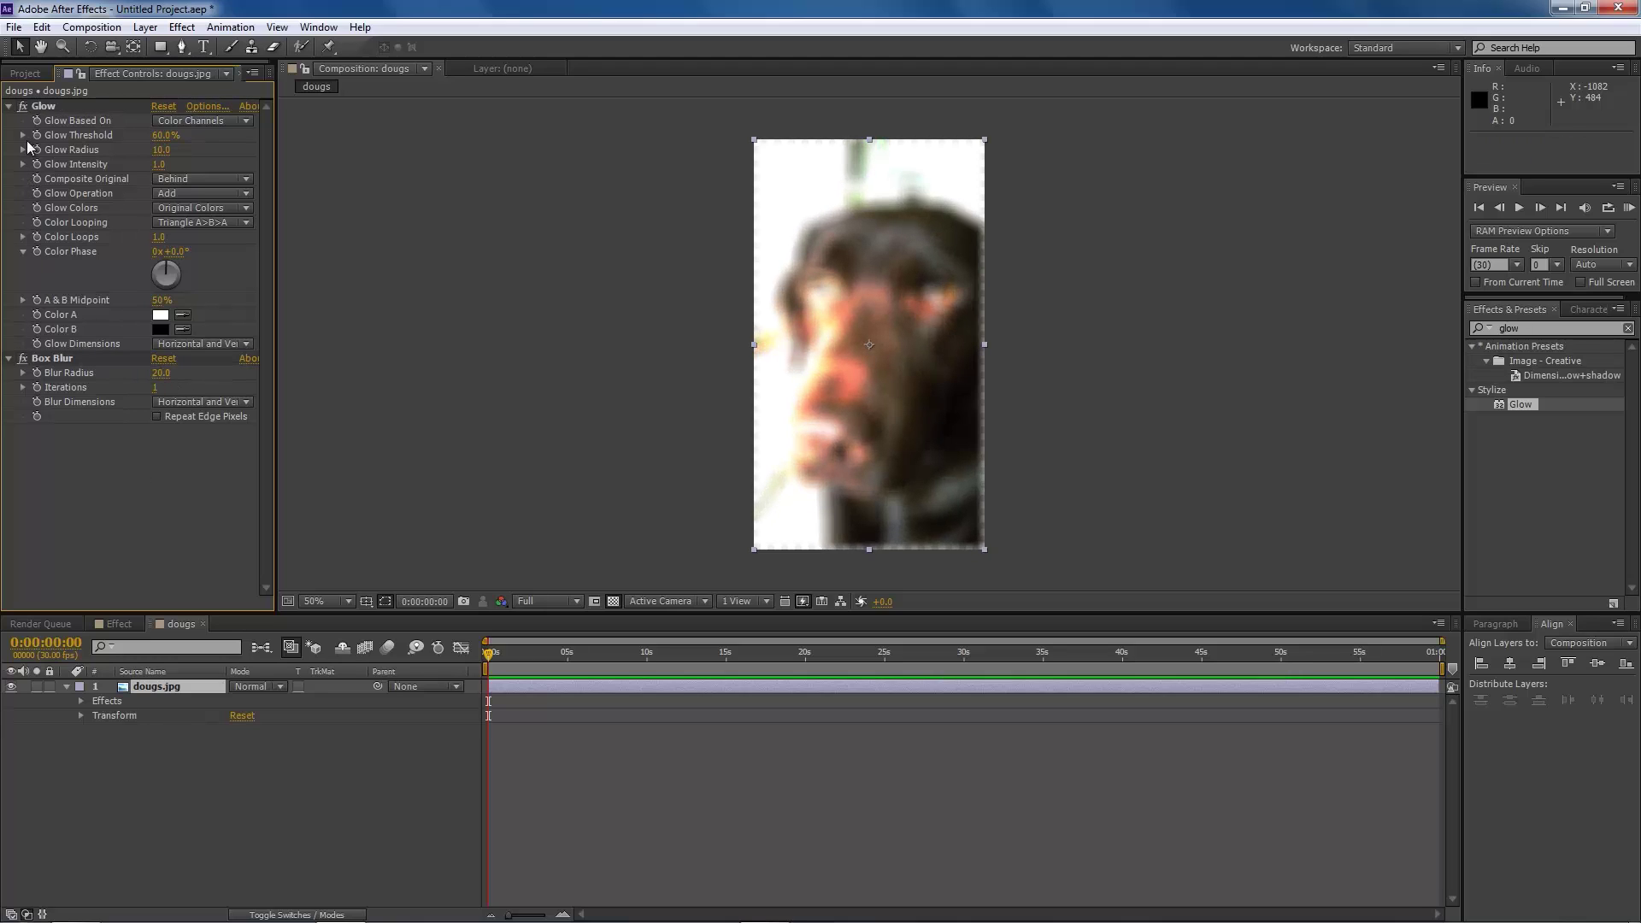
drag(42, 106, 74, 460)
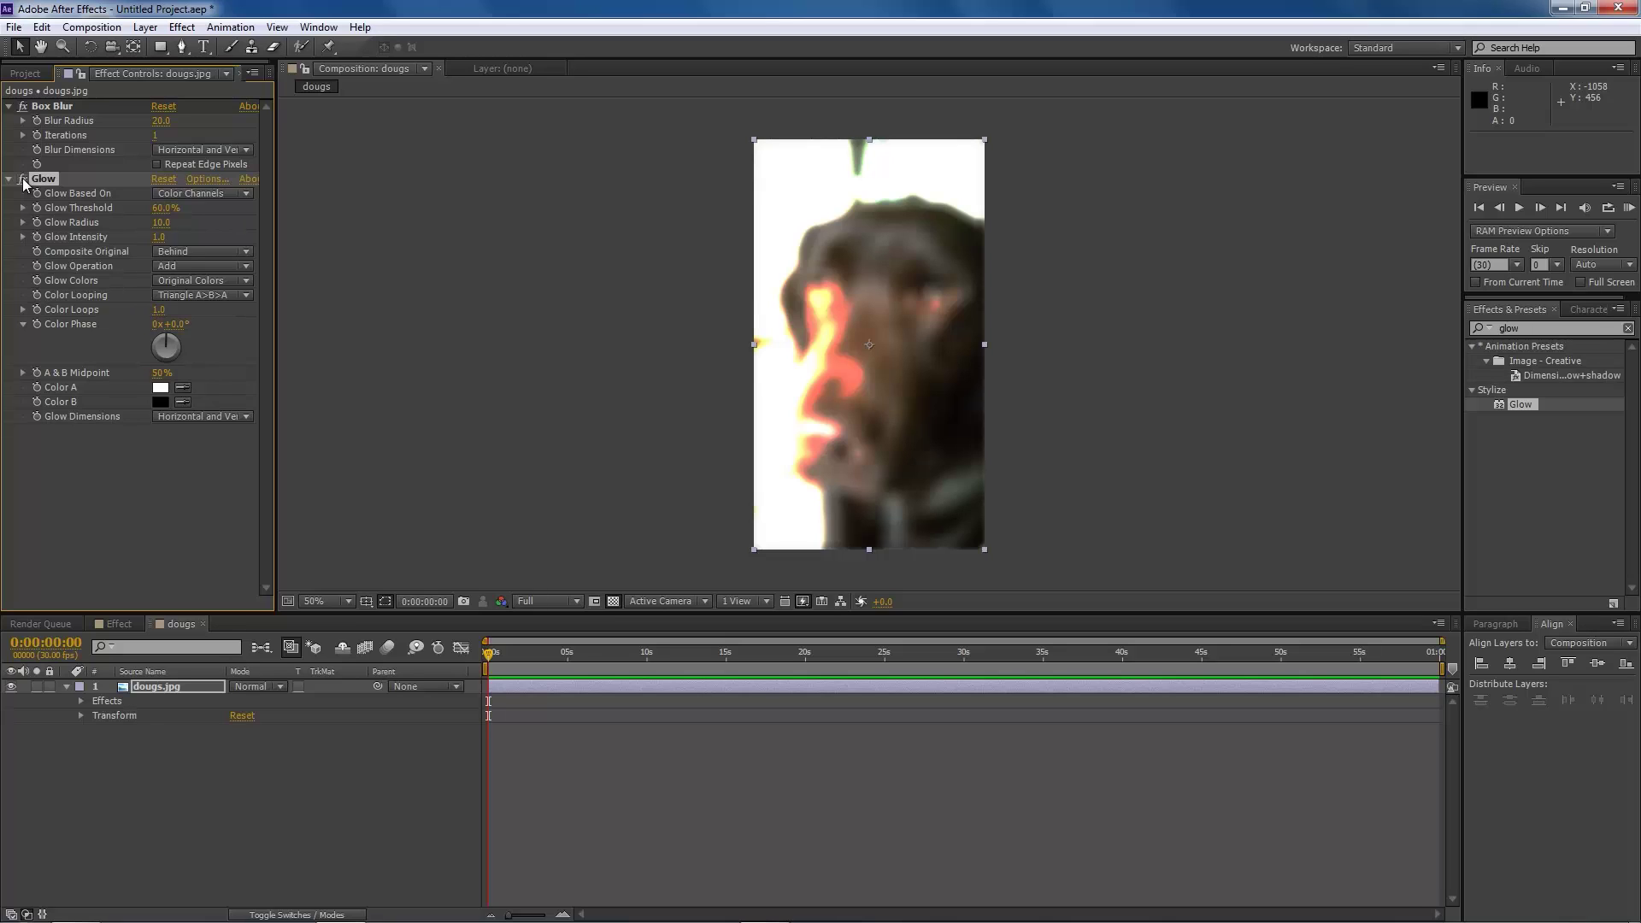
click(24, 179)
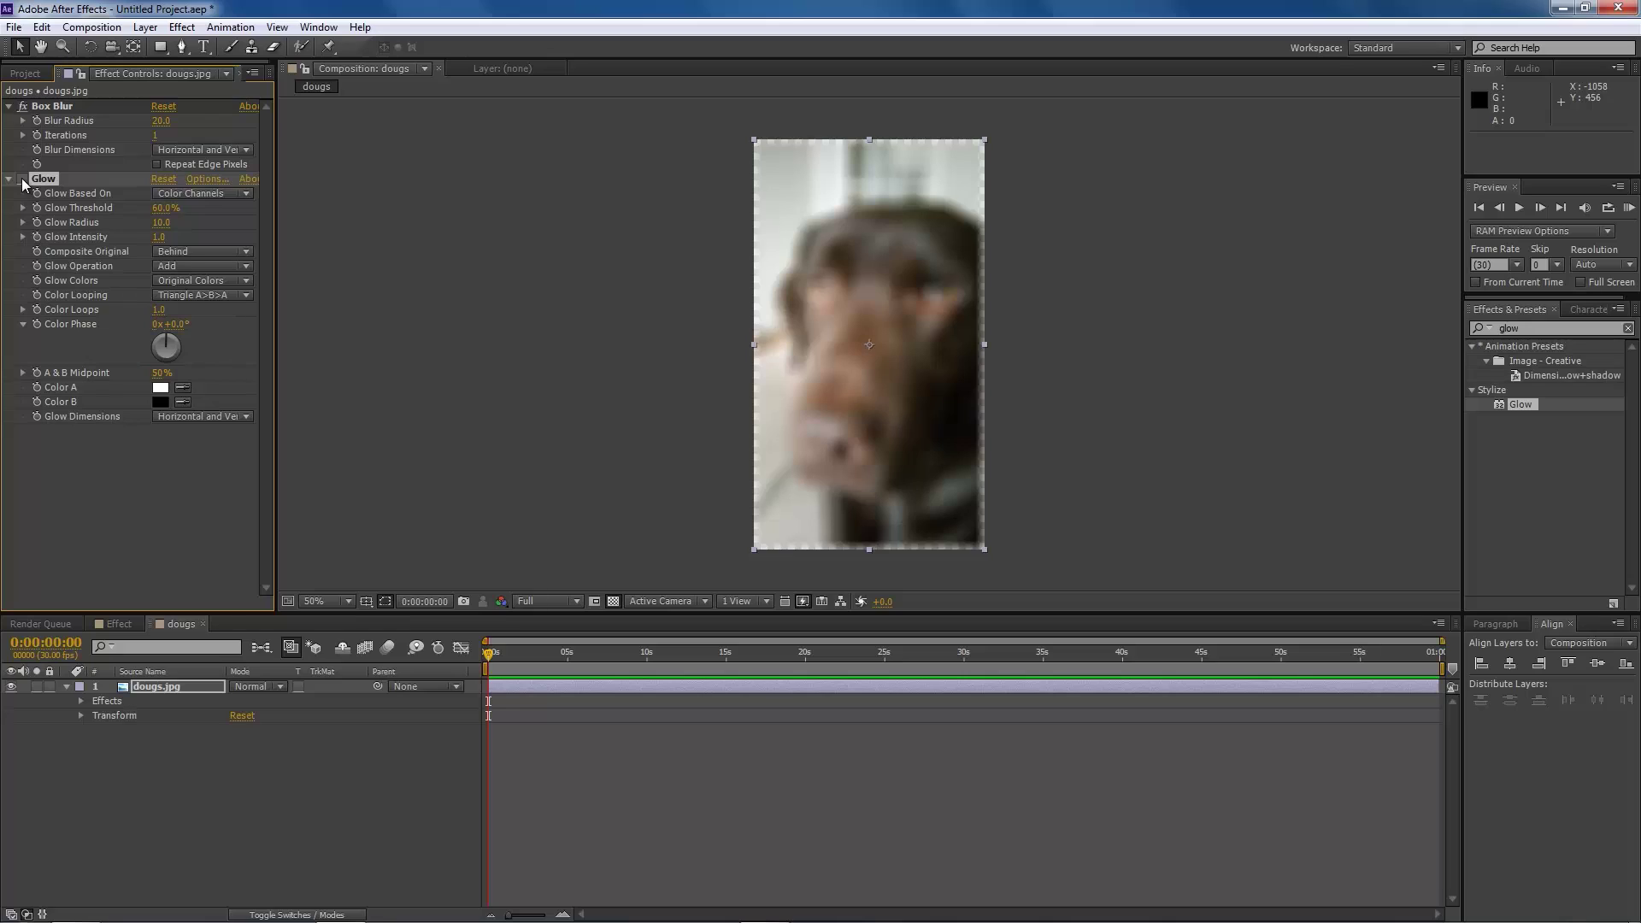
click(23, 180)
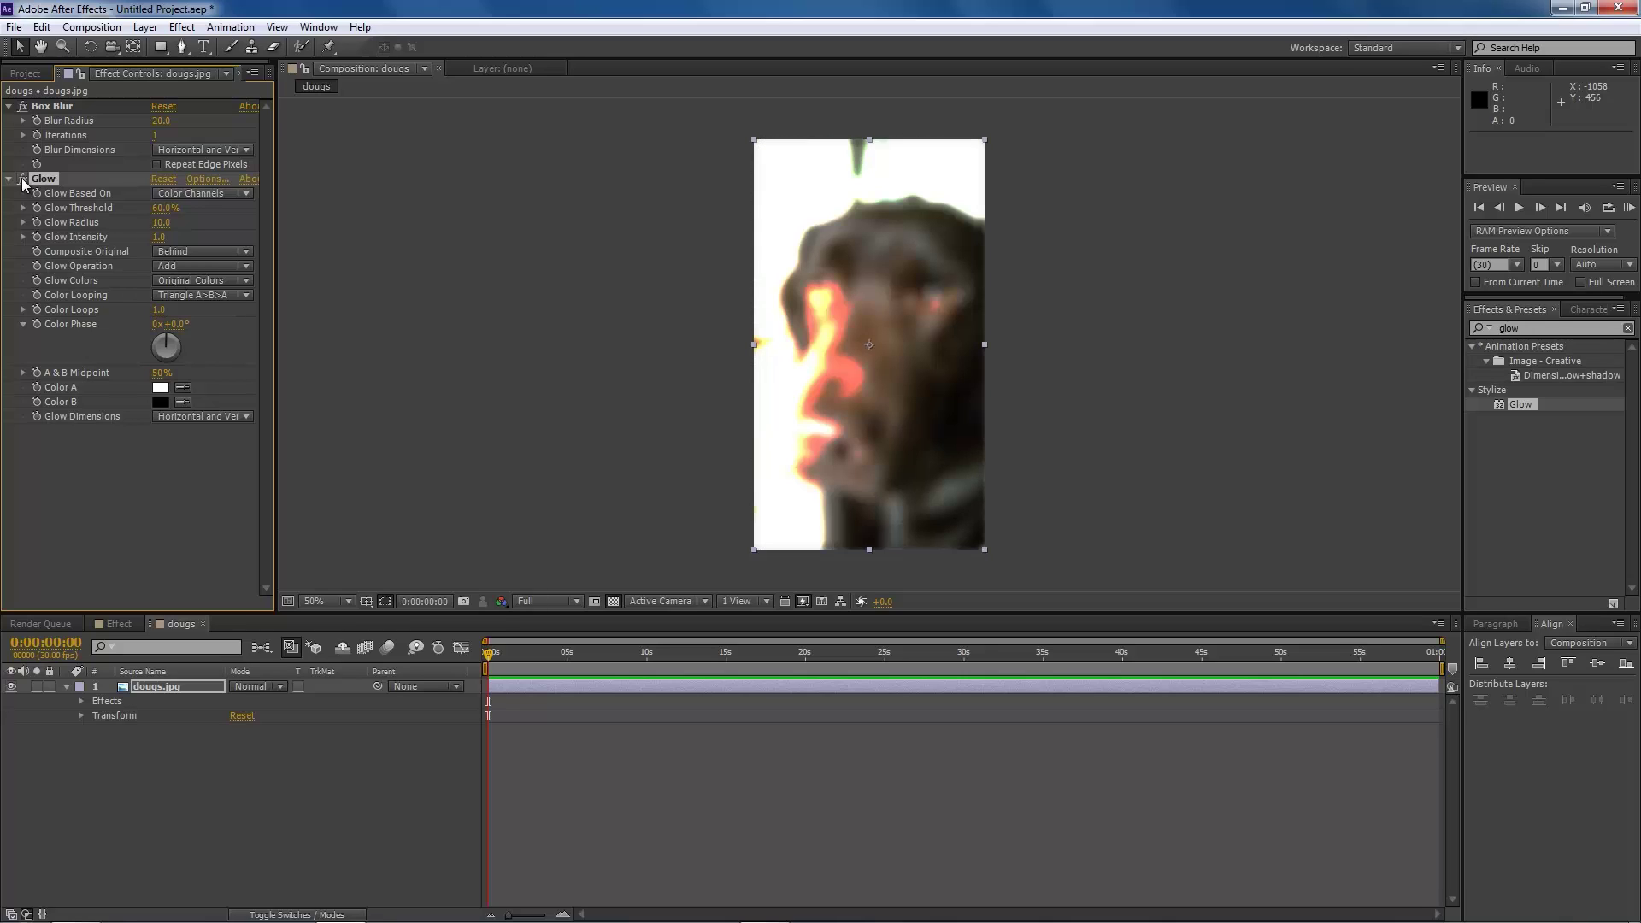